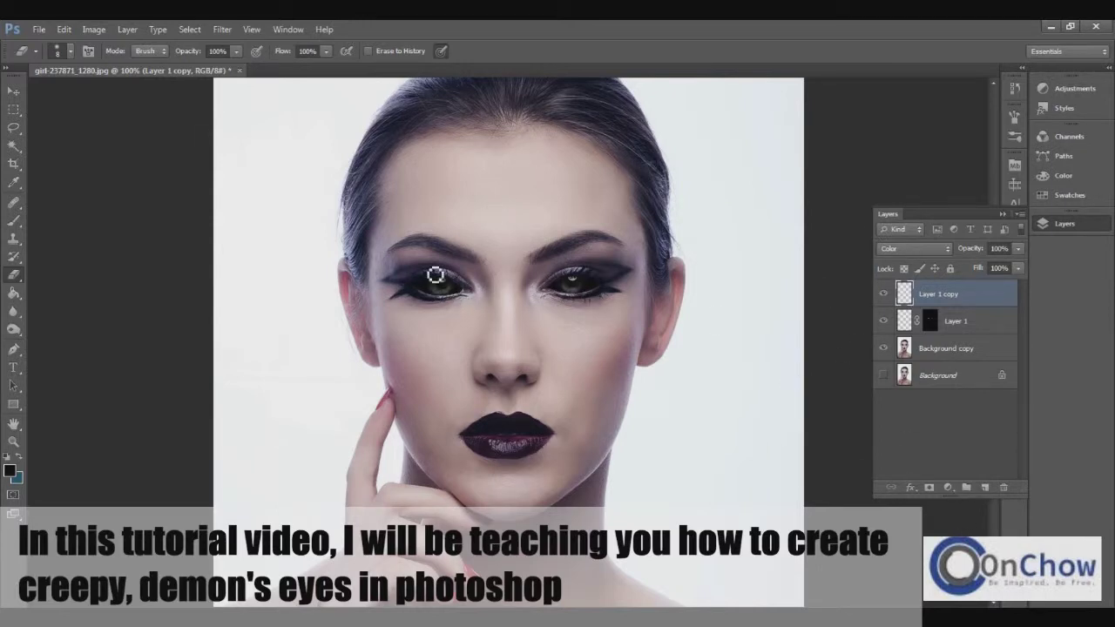
Step: Switch to the Move tool on the finished demon-eyes example
left_click(12, 92)
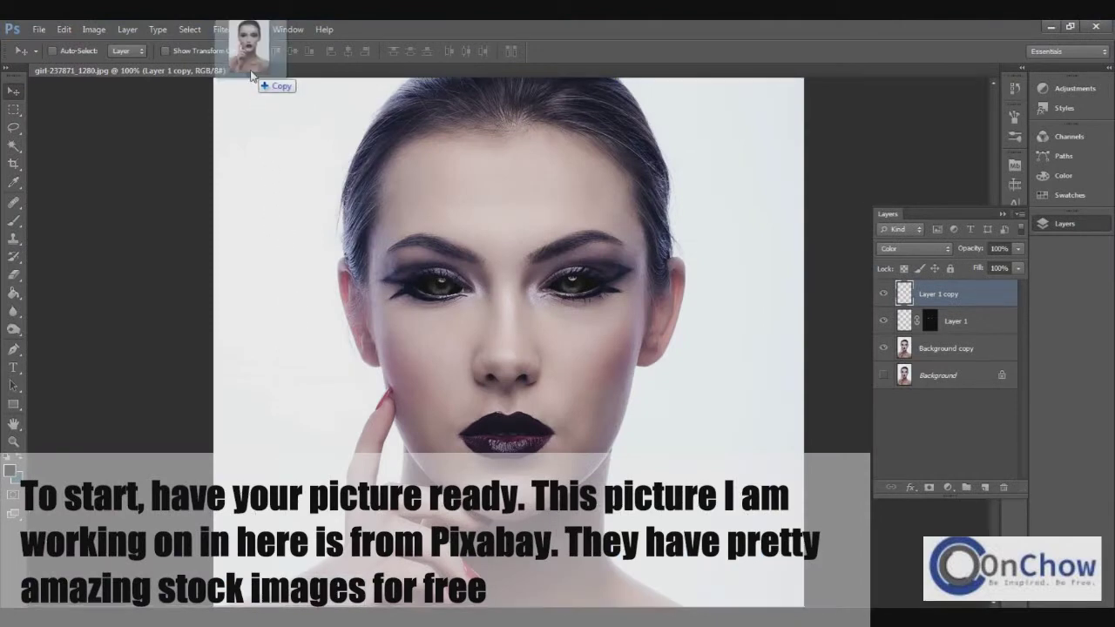
Step: Drag girl-237871_1280 from the Downloads folder into Photoshop as a new document
left_click_drag(290, 305, 251, 76)
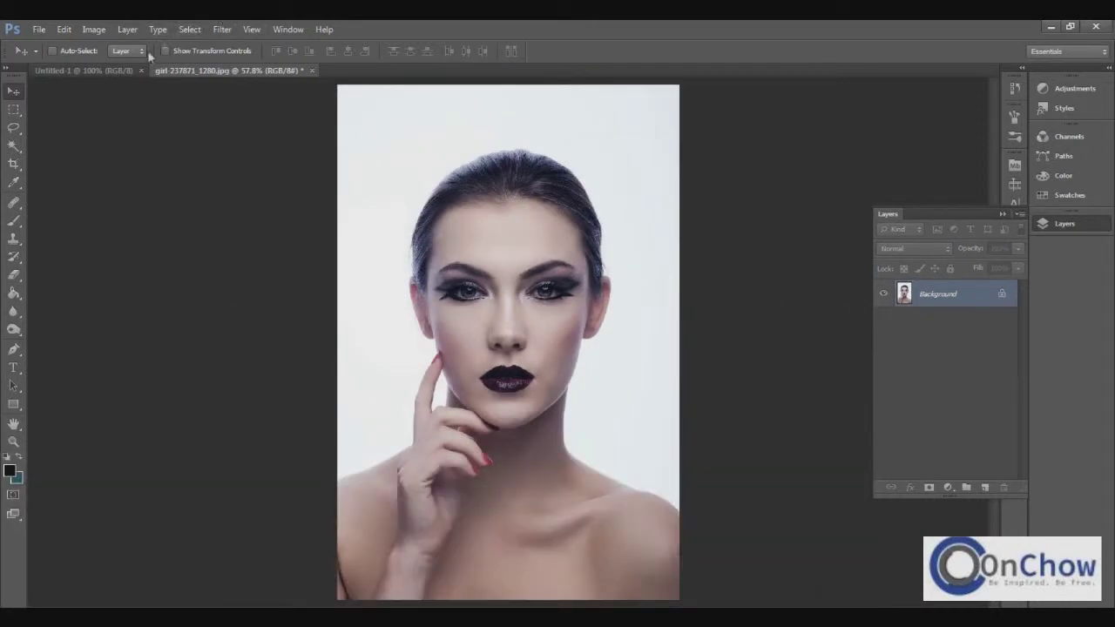
Step: Close Untitled-1 and zoom to about 348% on both of the model's eyes
left_click(141, 70)
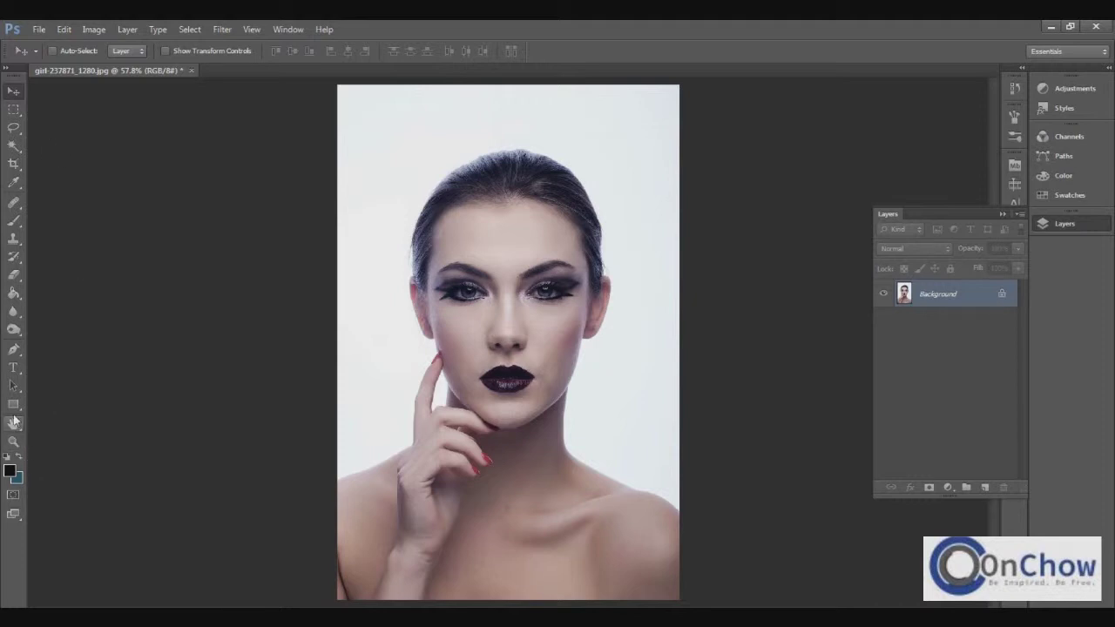
left_click(17, 442)
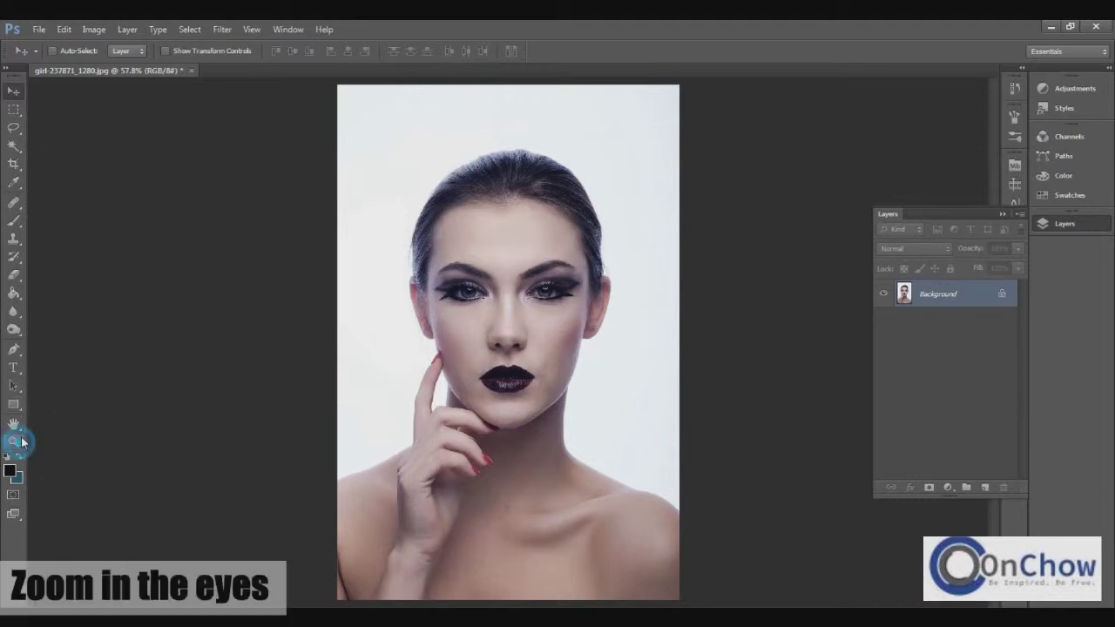
left_click_drag(426, 271, 585, 318)
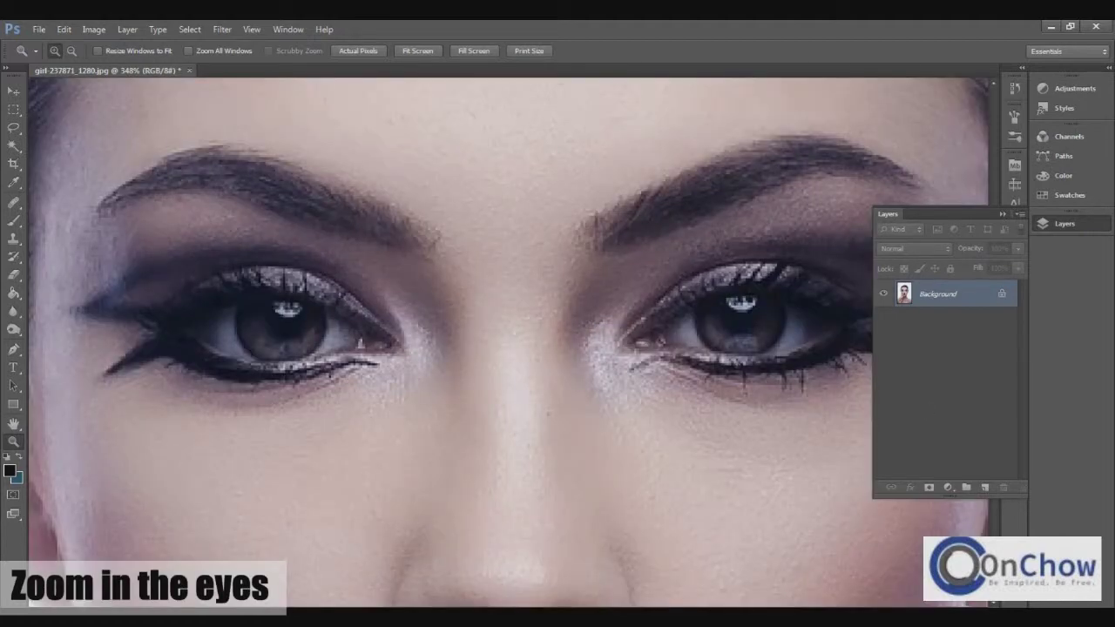
scroll(509, 343, "right", 2)
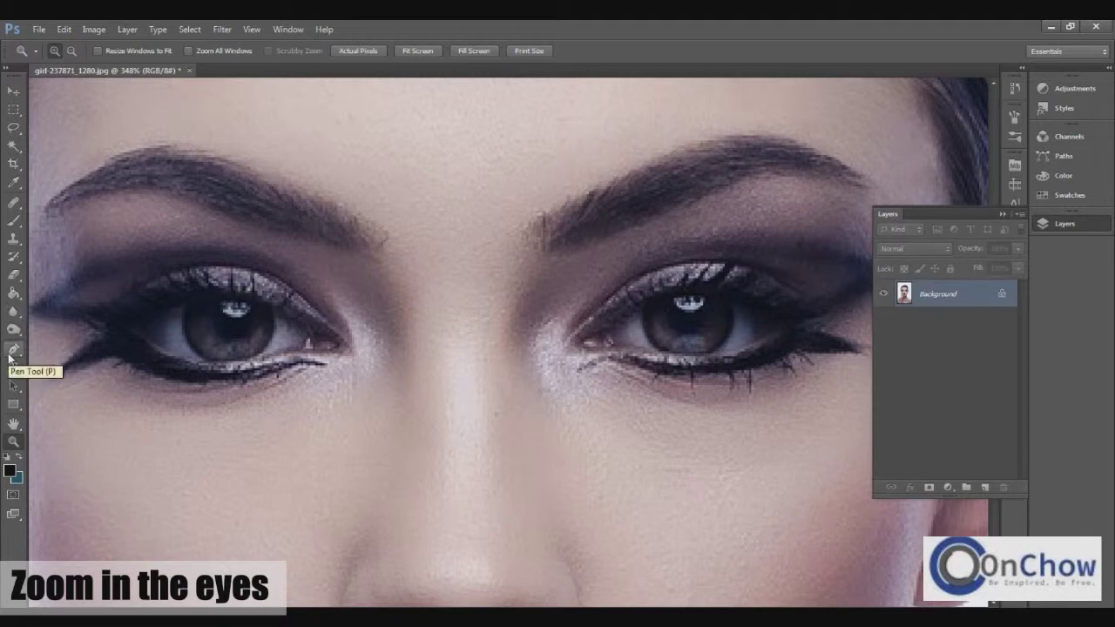
Step: Trace the left eye's upper lid and outer corner with the Pen tool in Path mode
left_click(11, 353)
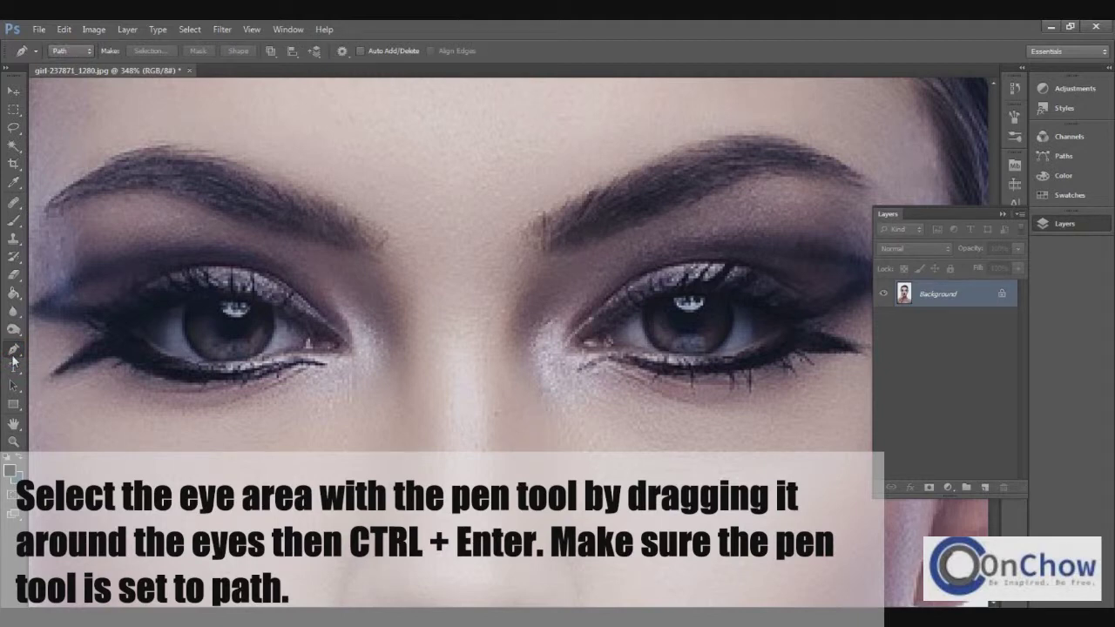
left_click(87, 50)
left_click(311, 342)
left_click(272, 312)
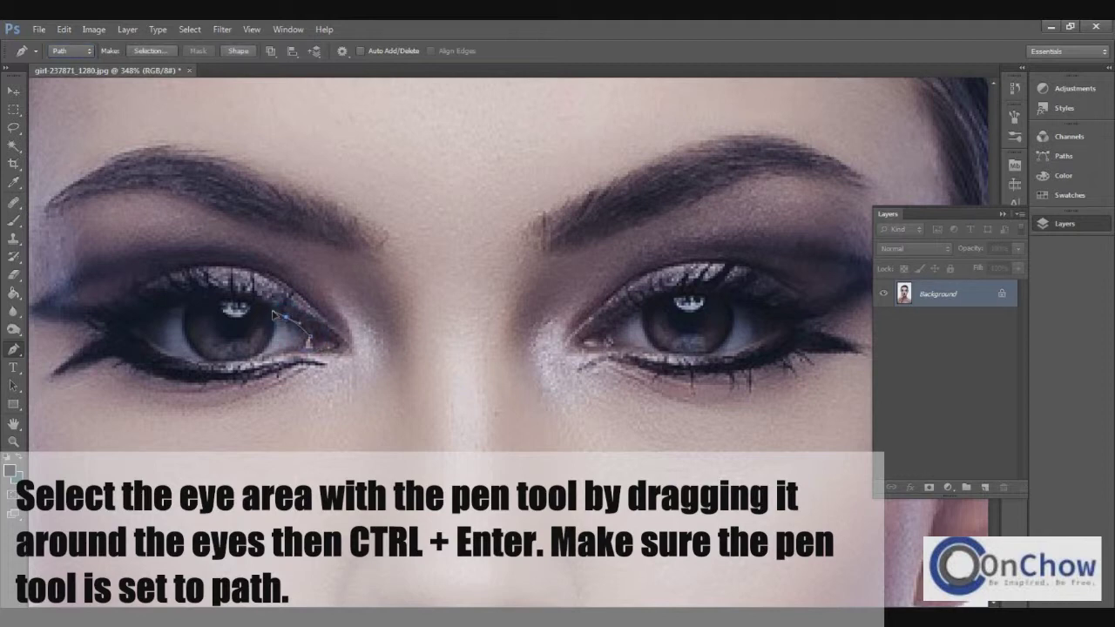
left_click_drag(238, 300, 182, 301)
left_click(151, 309)
left_click(128, 323)
left_click(140, 336)
Step: Trace the left eye's lower lid, close the path and convert it to a selection
left_click(179, 357)
left_click(209, 371)
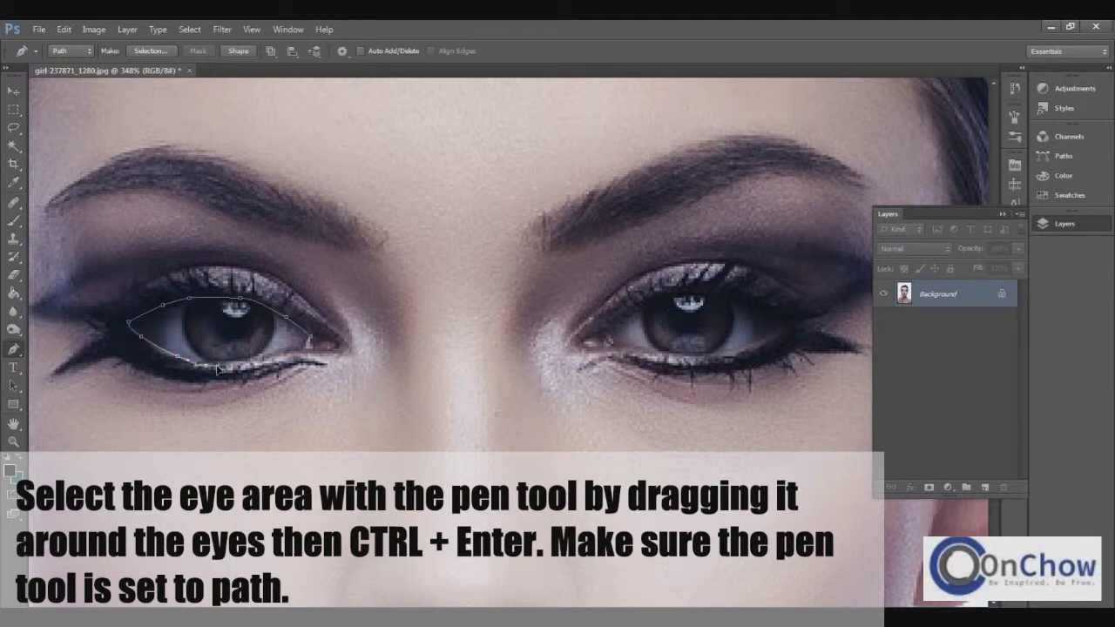
left_click(246, 366)
left_click(217, 365)
left_click(249, 363)
left_click(283, 354)
left_click(309, 337)
key("ctrl+Return")
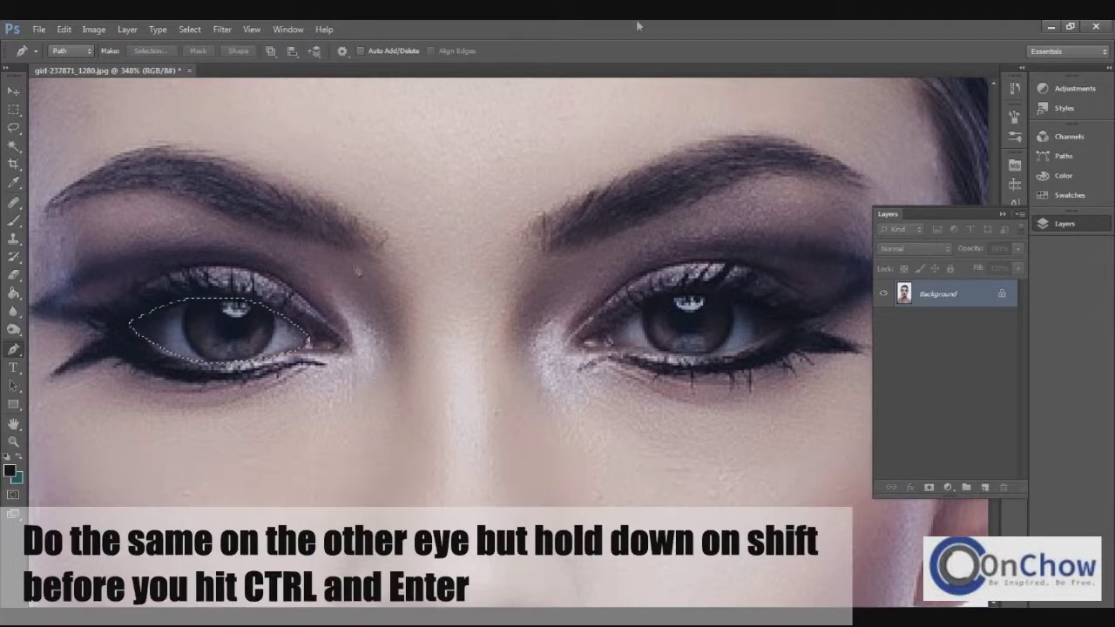
Step: Outline the right eye's upper lid and outer corner with the Pen tool
left_click(609, 340)
left_click(635, 311)
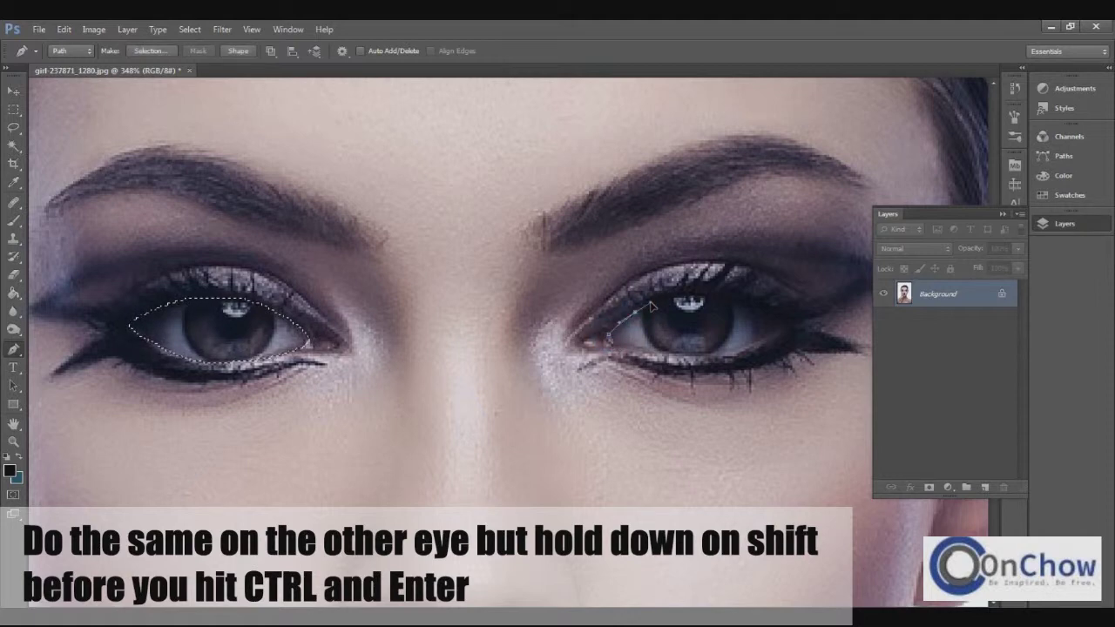
left_click(666, 297)
left_click(707, 292)
left_click(744, 303)
left_click(768, 314)
left_click(780, 325)
Step: Finish the right eye's lower lid, add it to the selection, and create a new empty layer
left_click(754, 344)
left_click(716, 355)
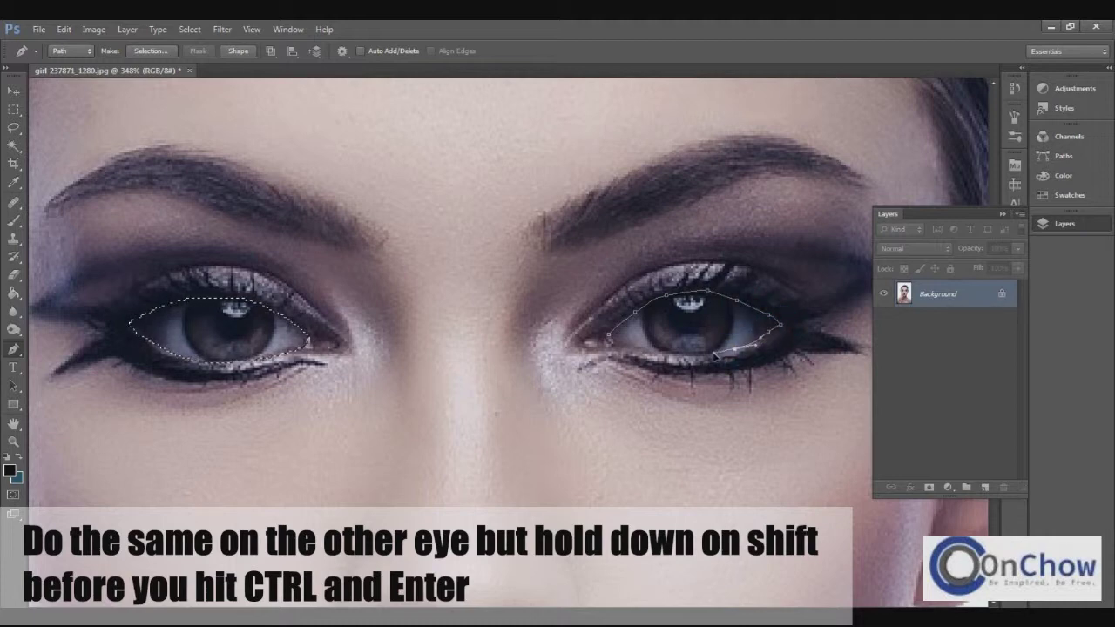
left_click(692, 358)
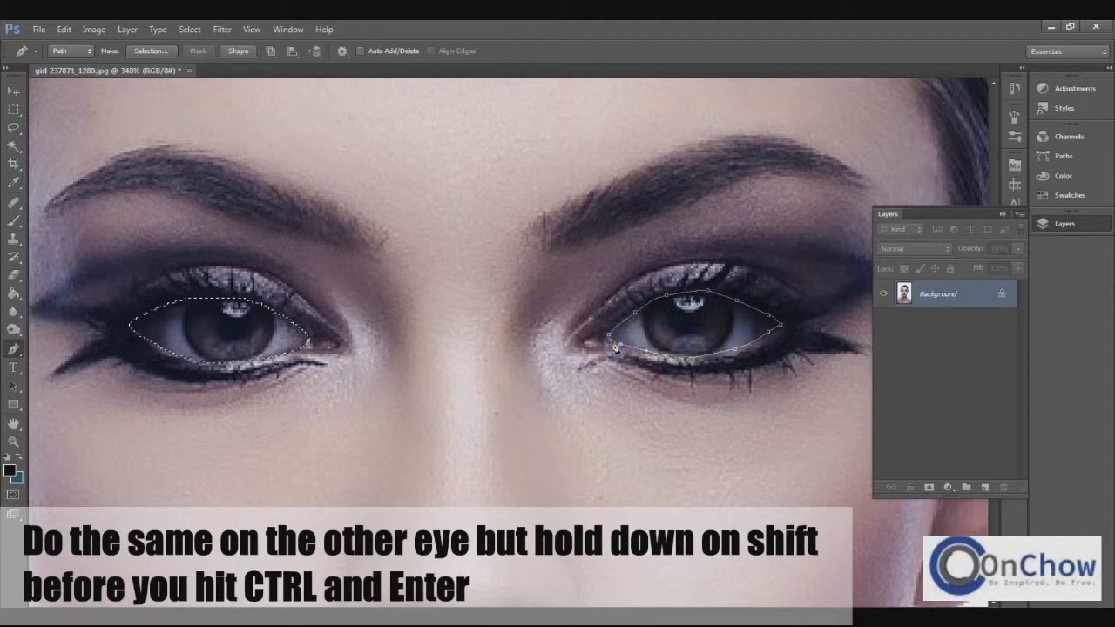
left_click(609, 338)
key("ctrl+shift+Return")
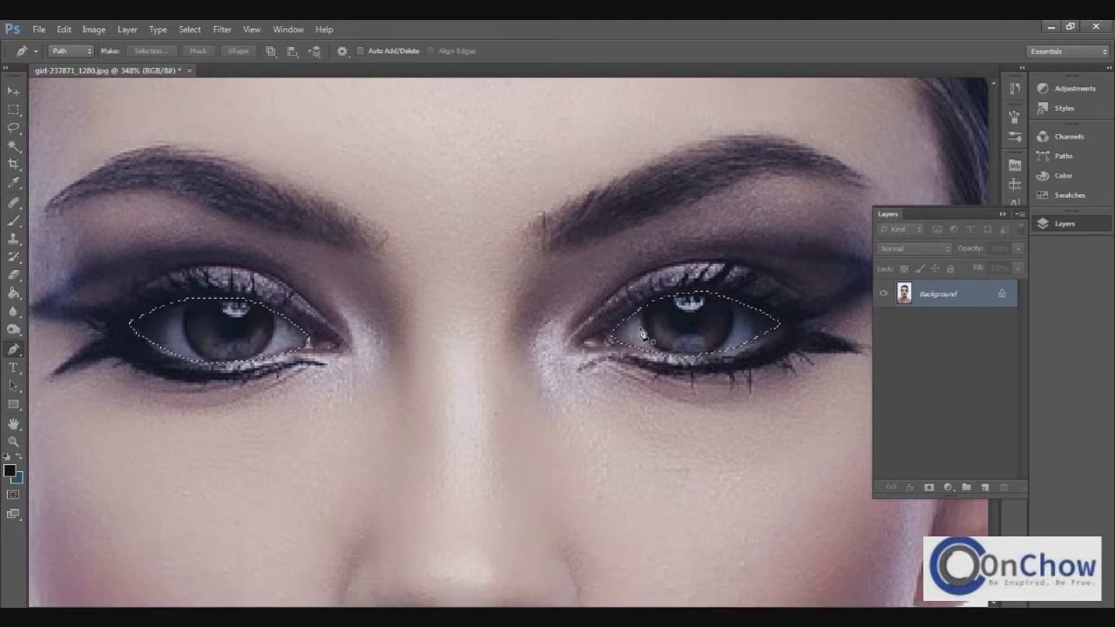
left_click(985, 487)
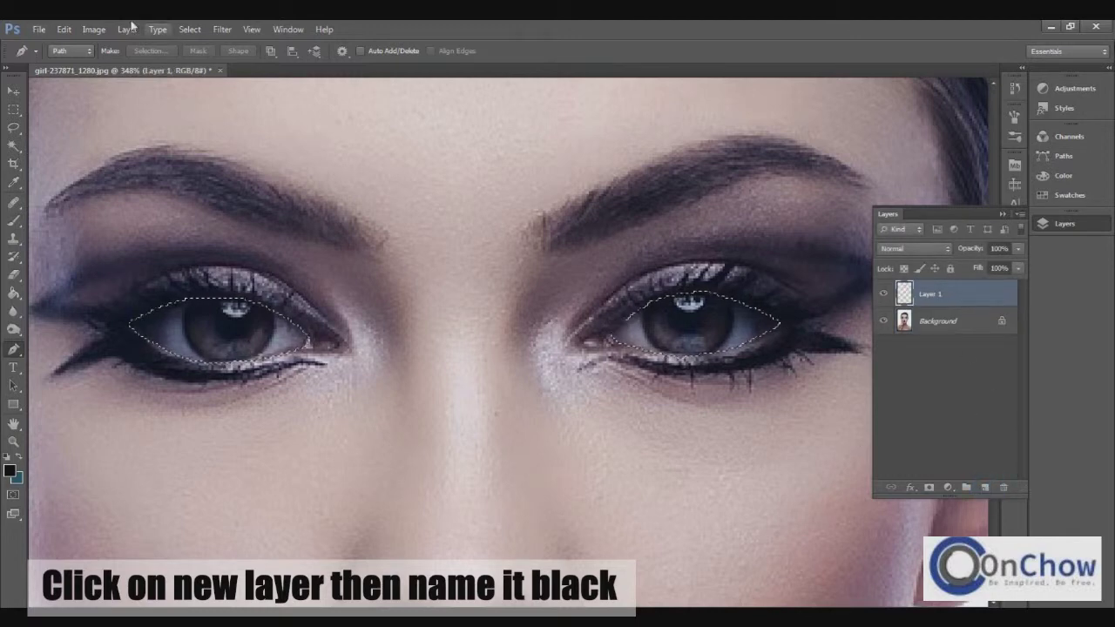
Step: Rename Layer 1 to 'black', then attempt a Ctrl+J copy of the selection
double_click(932, 296)
type("black")
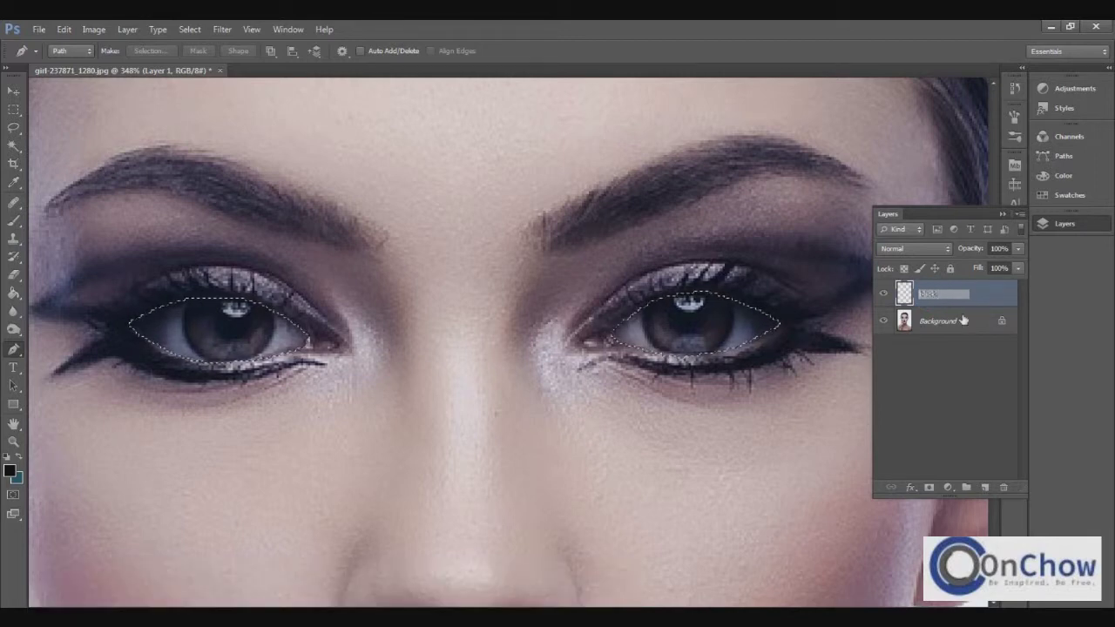
key("Return")
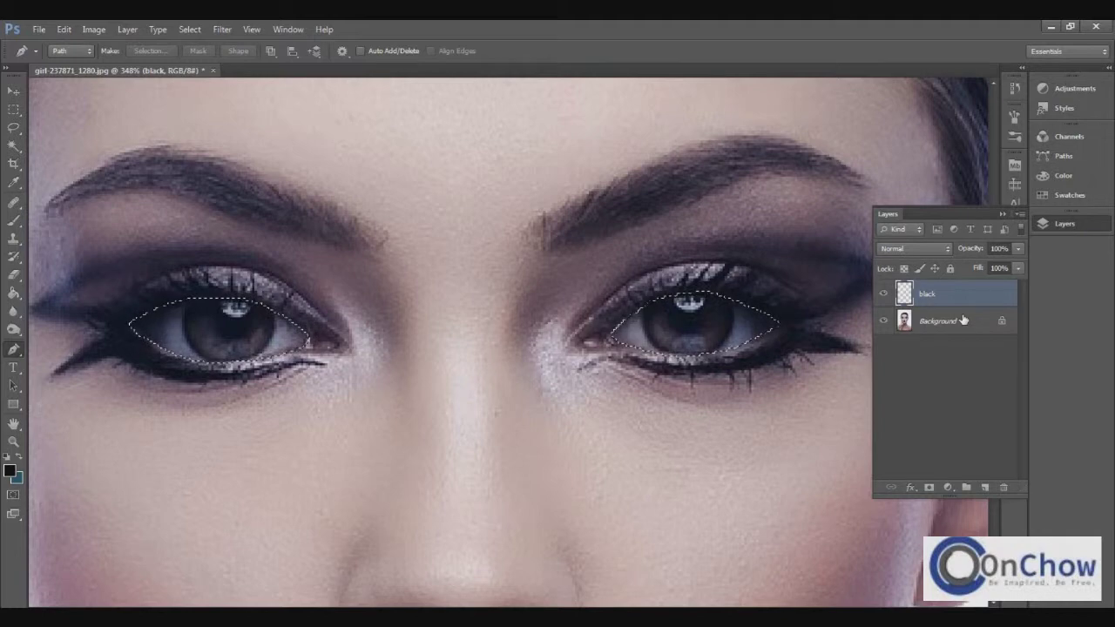
key("ctrl+j")
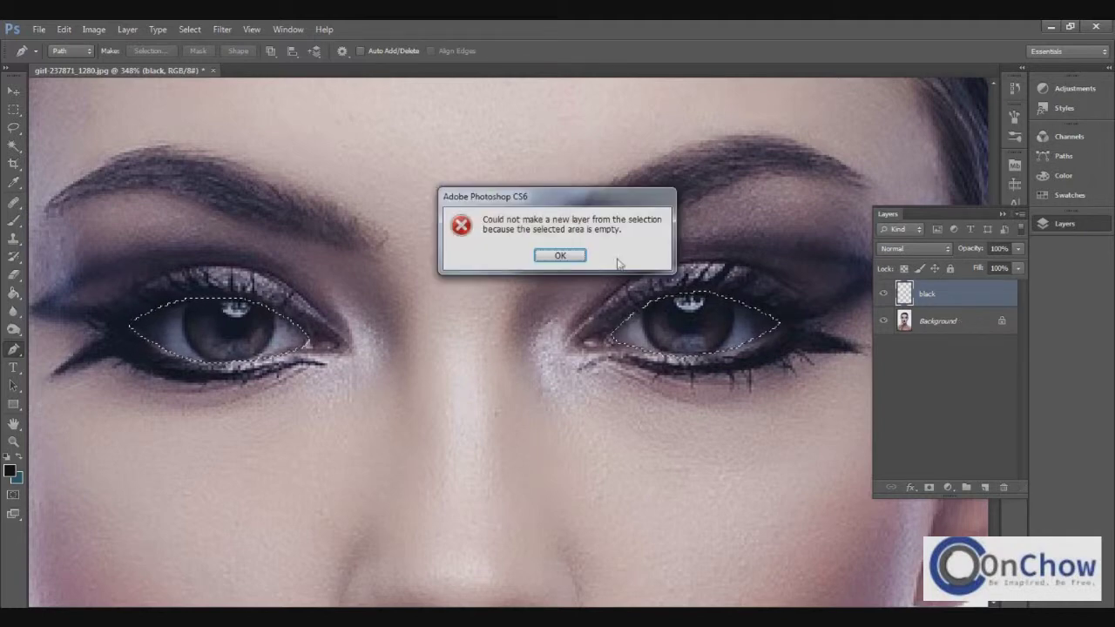
Step: Fill both eye selections with near-black 050505 on the black layer, then deselect
left_click(561, 255)
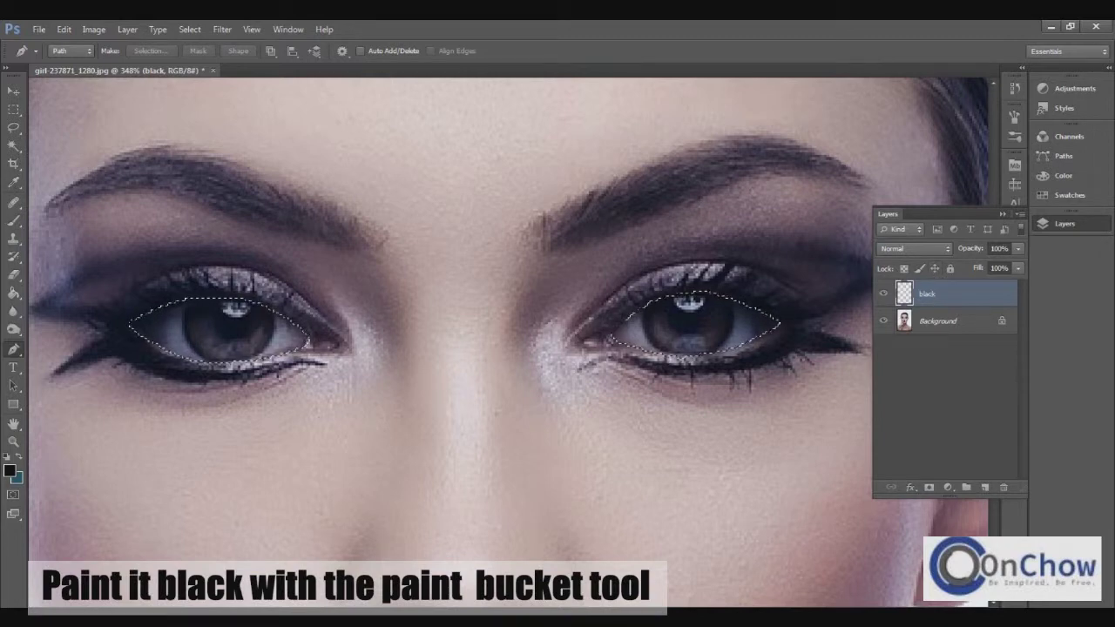
left_click(14, 293)
left_click(10, 471)
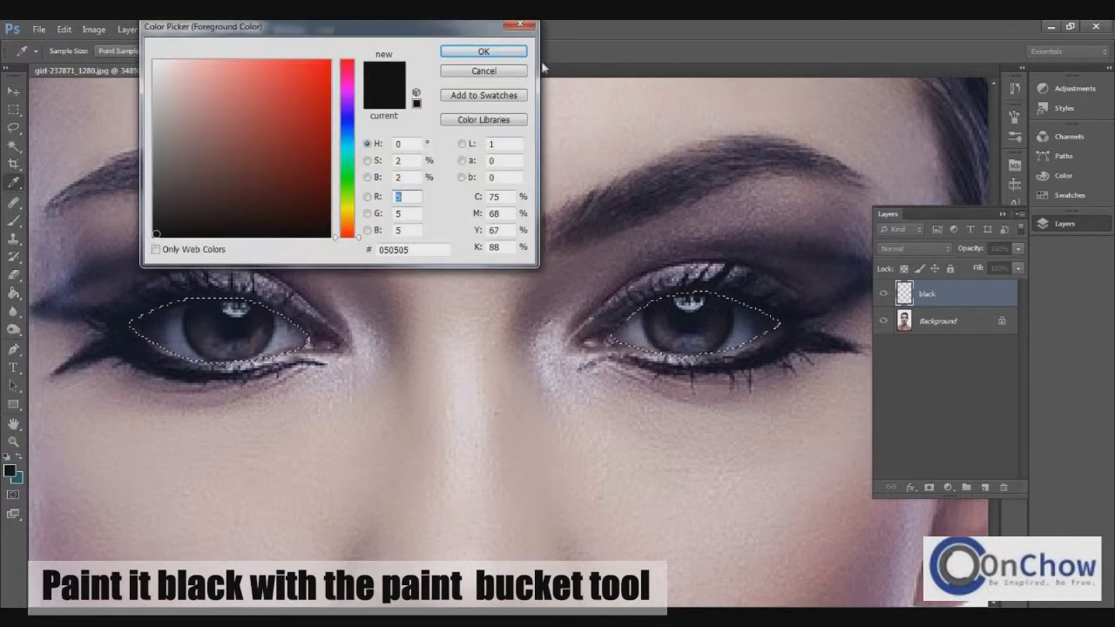
left_click(518, 54)
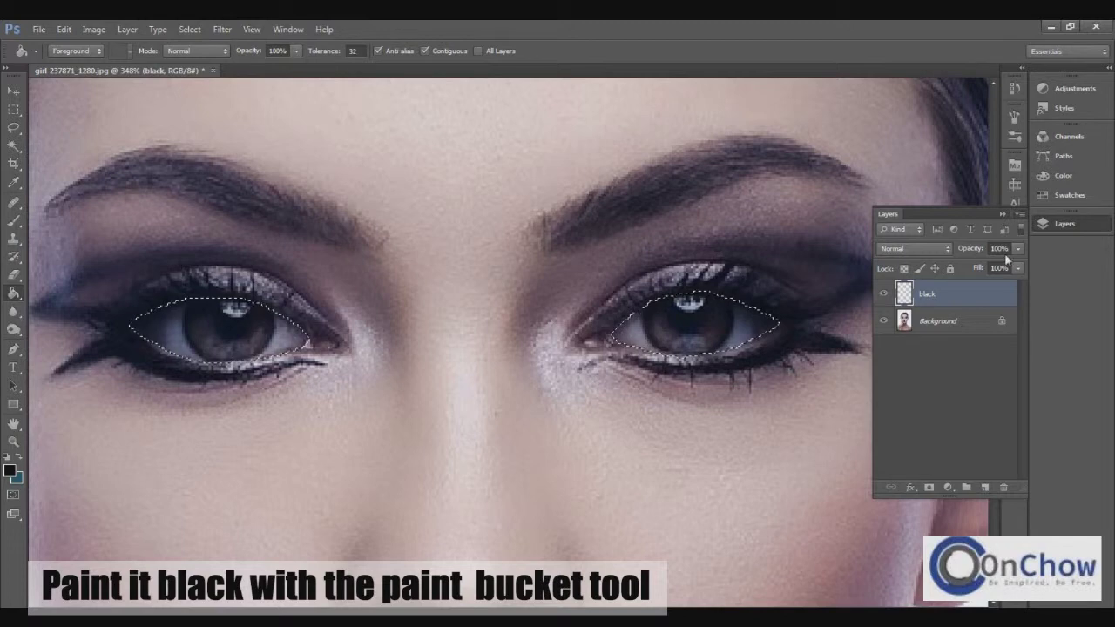
left_click(687, 322)
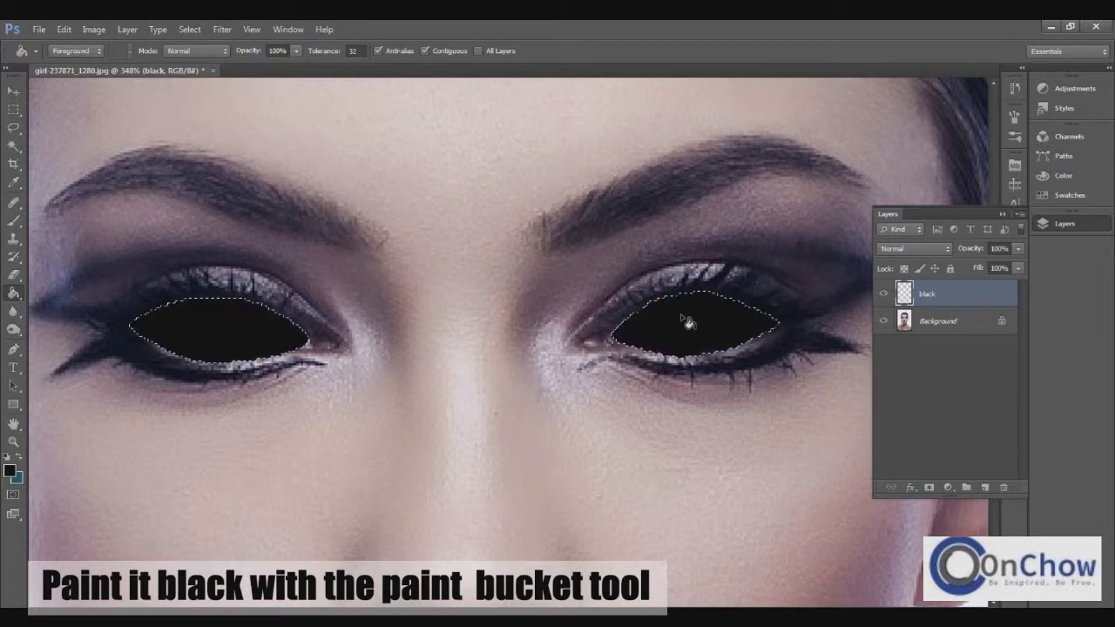
key("ctrl+d")
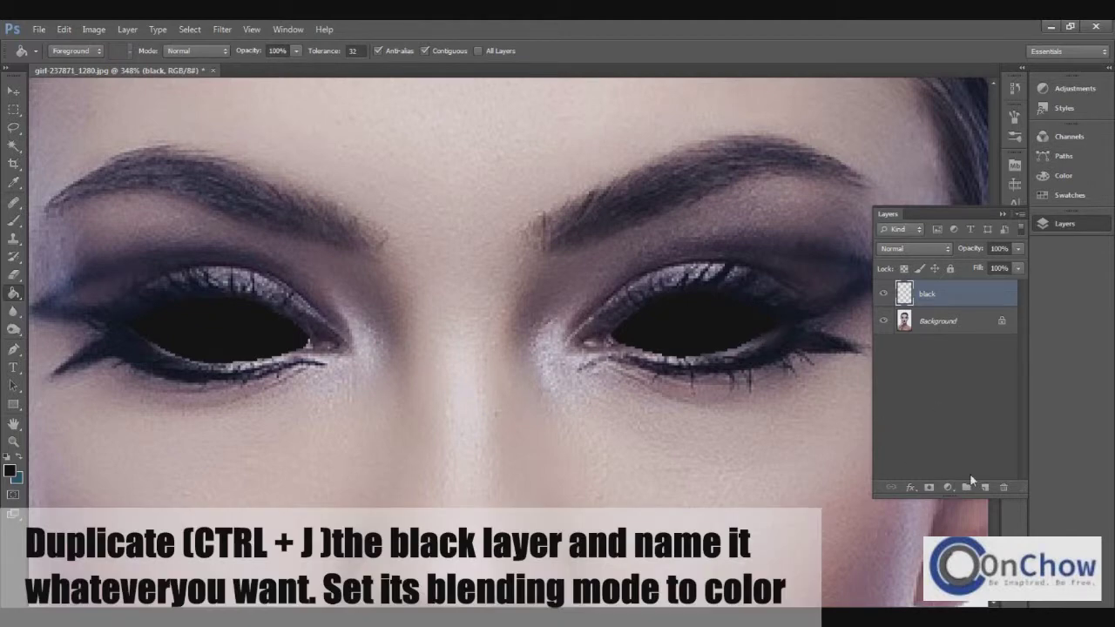
Step: Duplicate the black layer and name the copy 'color'
key("ctrl+j")
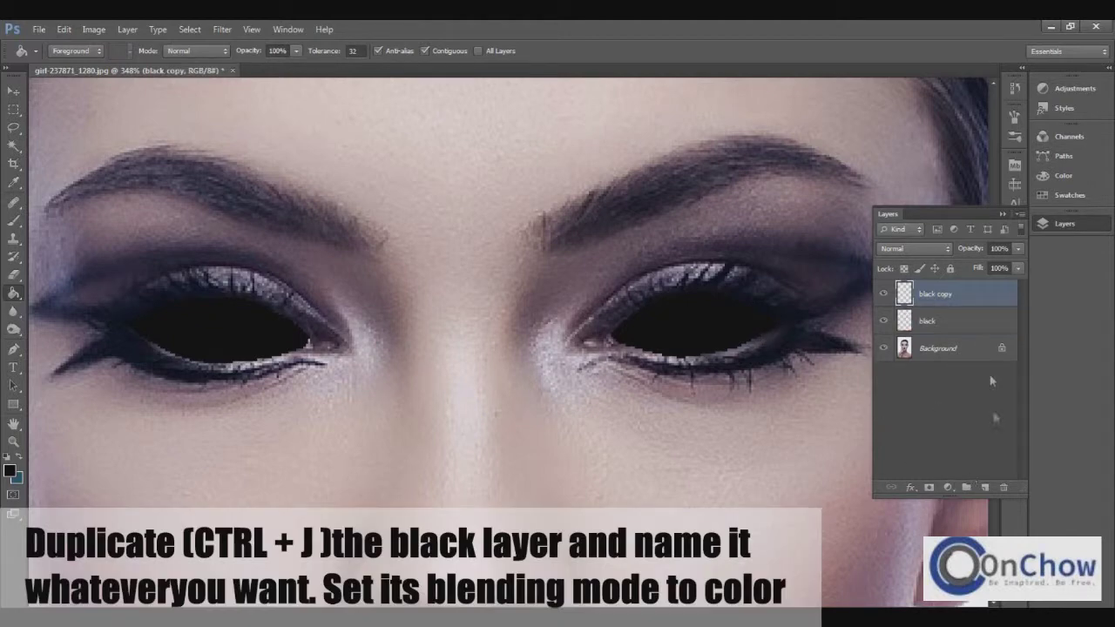
double_click(946, 295)
type("c")
key("Return")
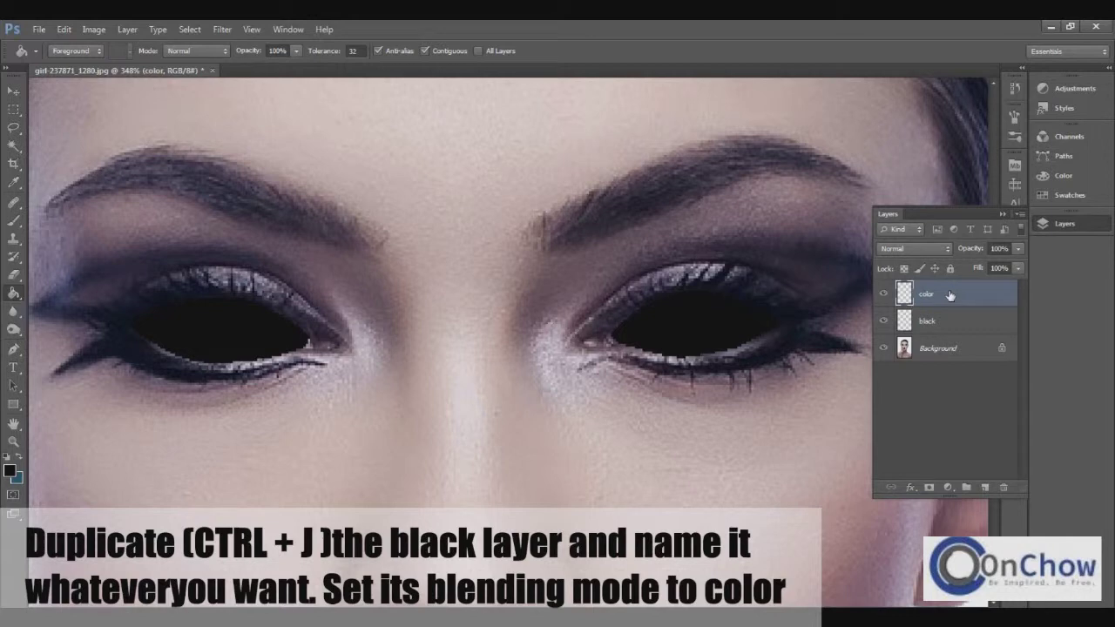
Step: Zoom out to fit the face and scroll back up to the eyes
key("ctrl+minus")
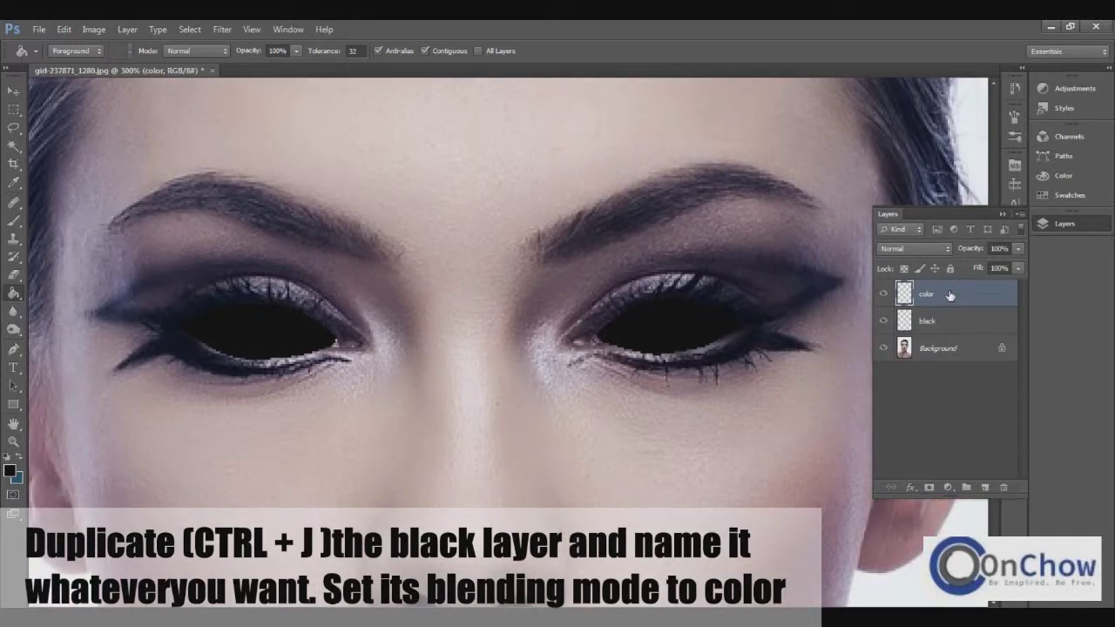
key("ctrl+0")
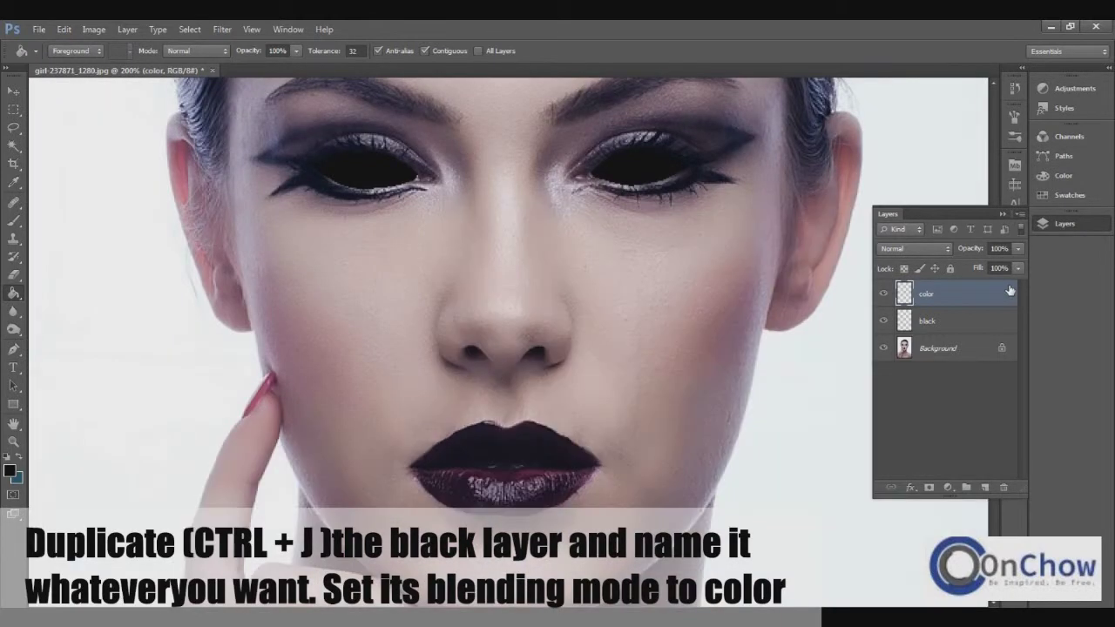
scroll(804, 337, "up", 1)
scroll(803, 337, "up", 2)
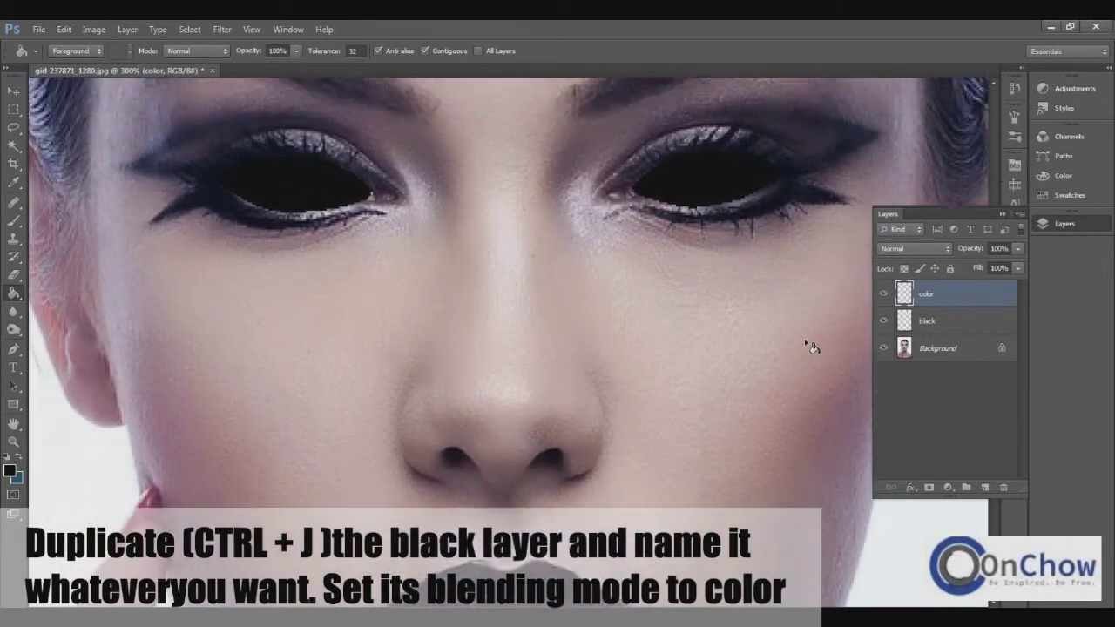
scroll(803, 337, "up", 2)
scroll(807, 342, "up", 1)
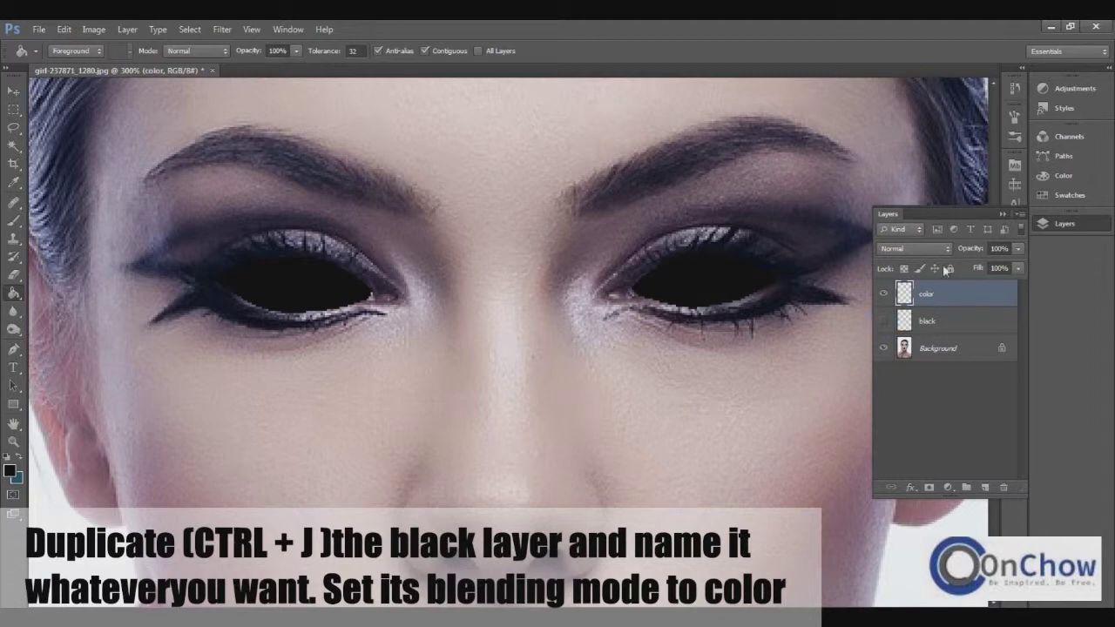
left_click(947, 249)
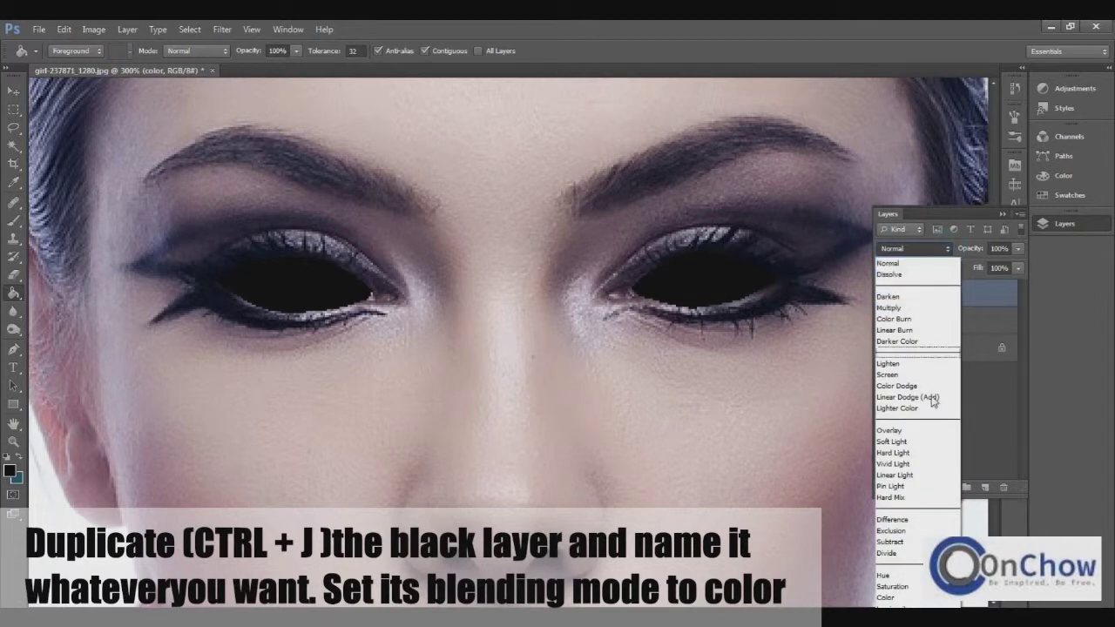
Step: Set the color layer's blend mode to Color, after trying Hue, and show the black layer
left_click(893, 575)
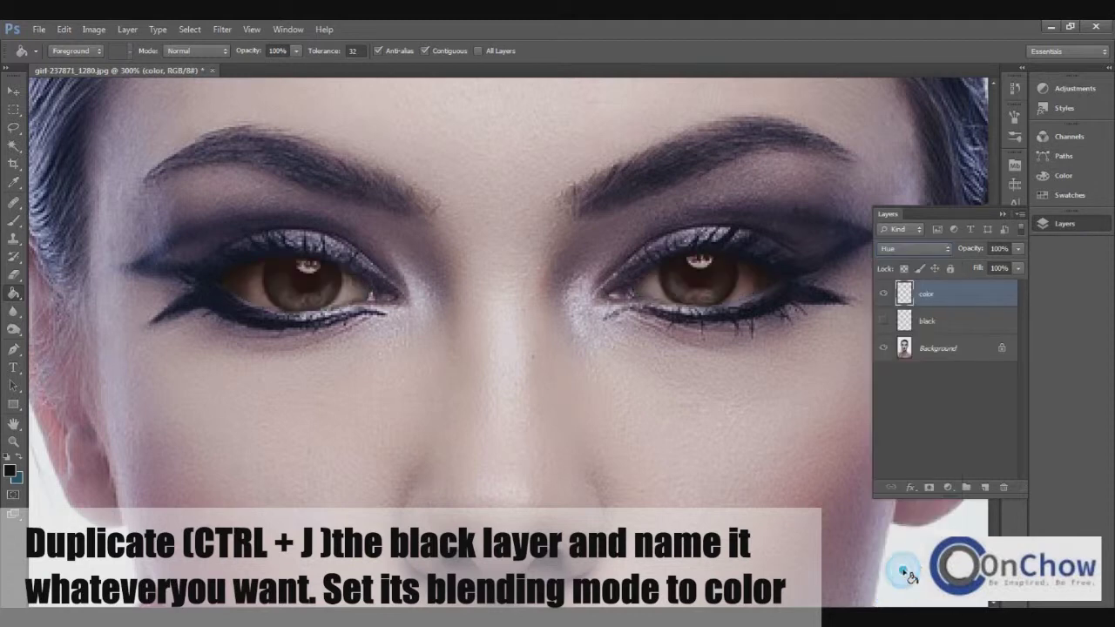
left_click(947, 250)
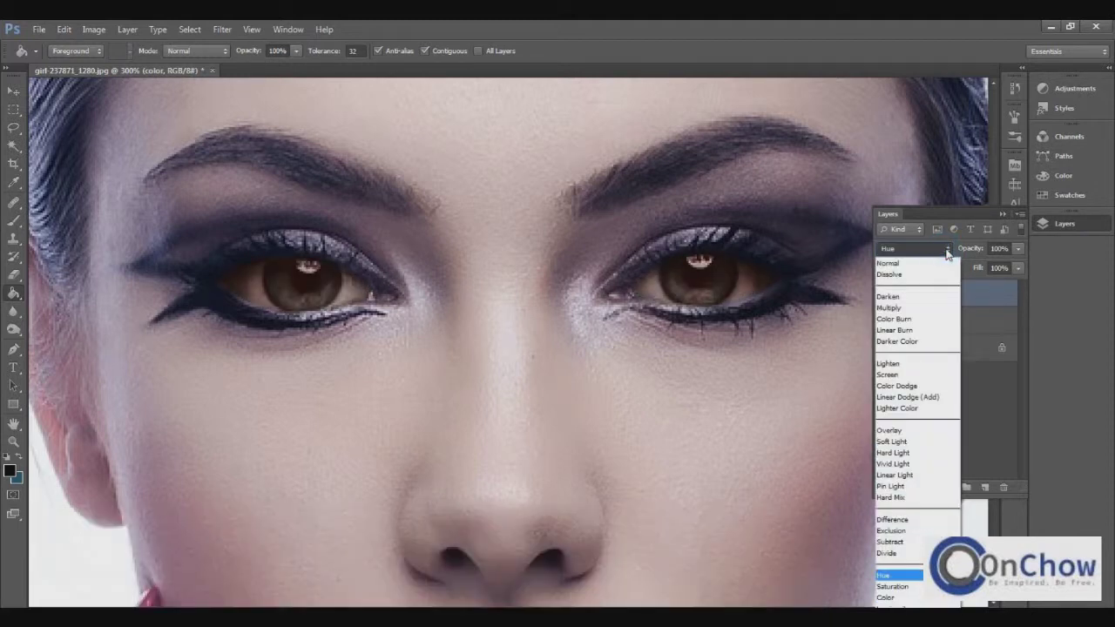
left_click(901, 599)
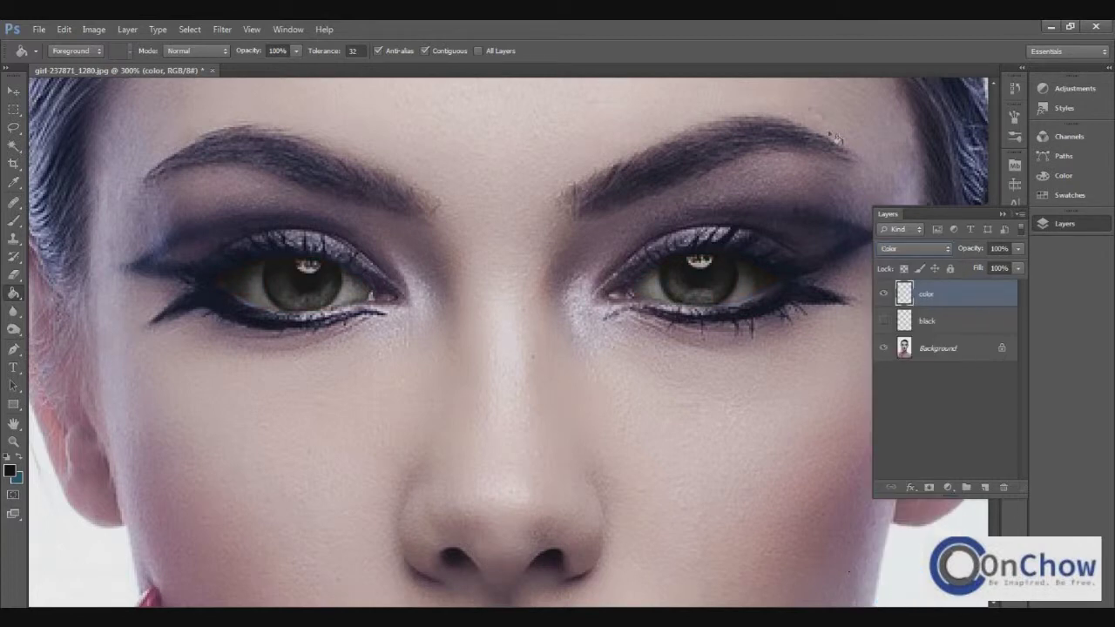
left_click(884, 322)
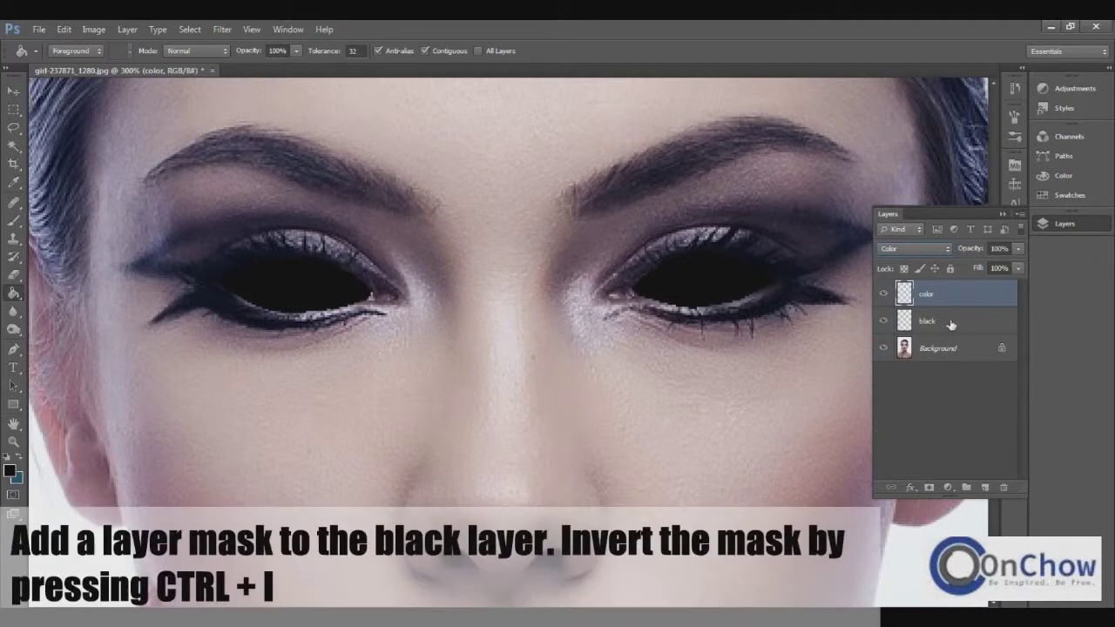
Step: Give the black layer an inverted layer mask and hide the color layer
left_click(949, 323)
left_click(929, 488)
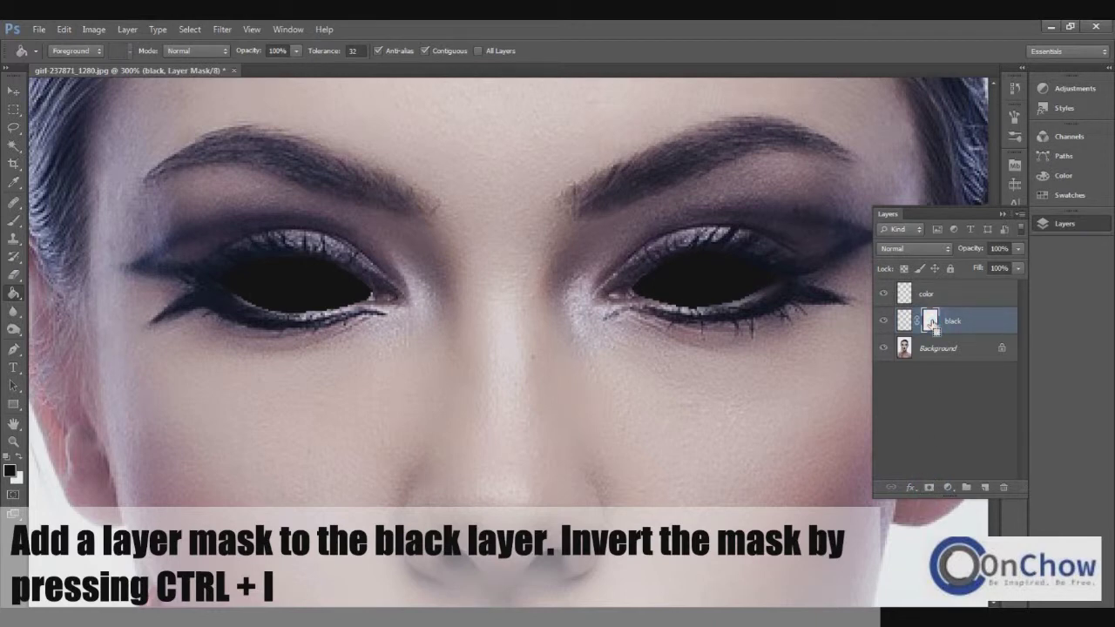
key("ctrl+i")
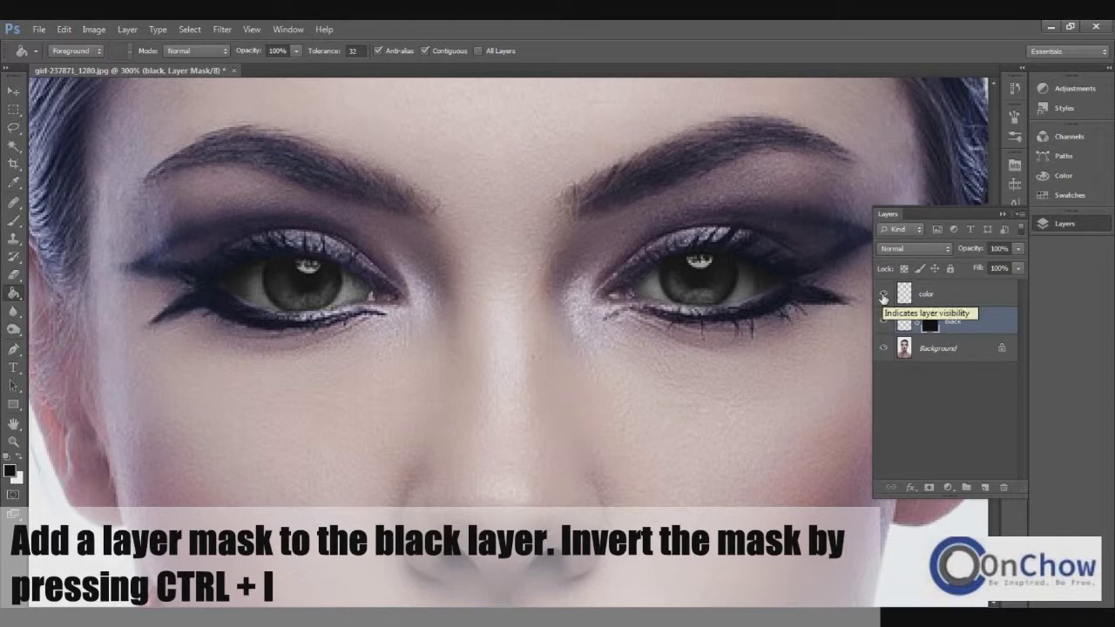
left_click(884, 297)
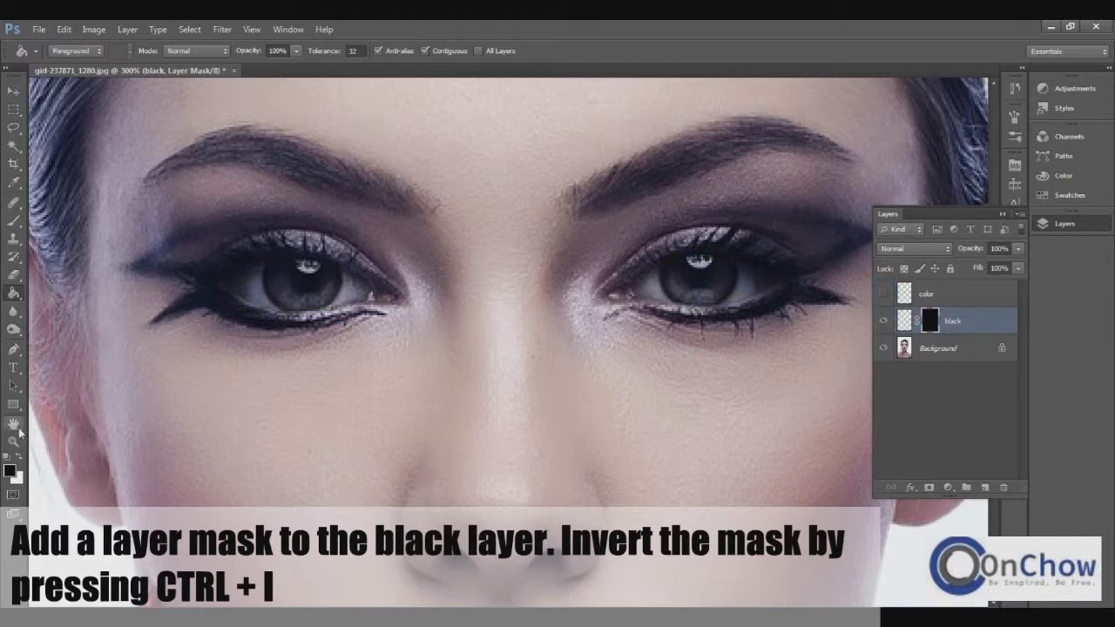
left_click(13, 275)
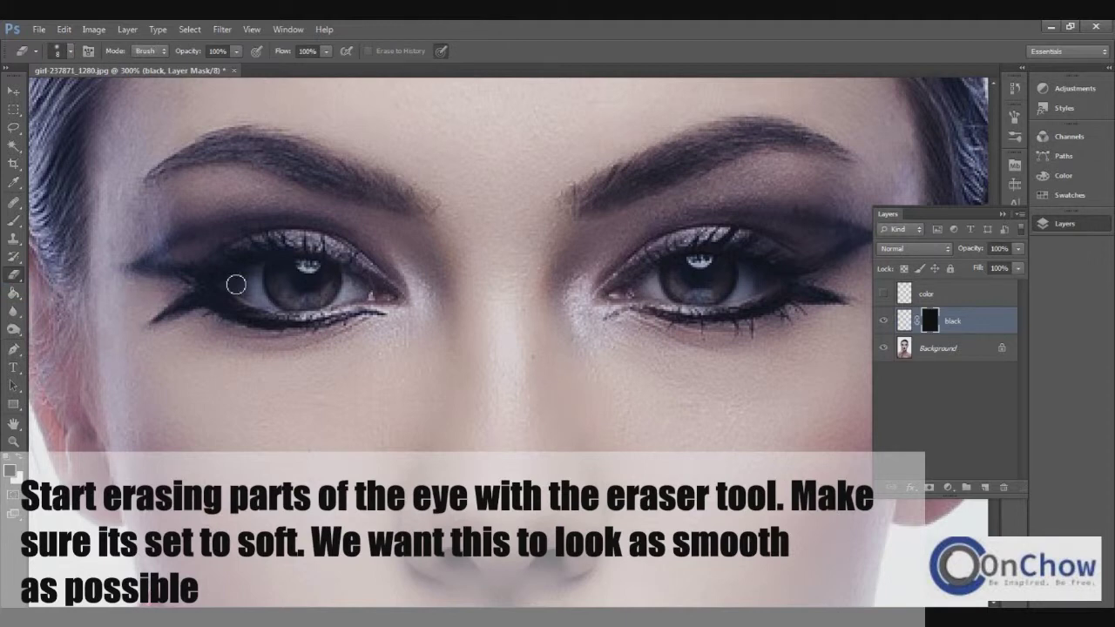
Step: Soft-erase the black layer's mask over the left eye's lid, corners and iris, and the right eye
left_click_drag(236, 282, 245, 305)
left_click_drag(246, 285, 257, 270)
mouse_move(259, 269)
left_mouse_down()
mouse_move(269, 309)
mouse_move(229, 290)
mouse_move(246, 274)
mouse_move(264, 314)
mouse_move(353, 308)
mouse_move(347, 284)
mouse_move(347, 313)
mouse_move(356, 278)
mouse_move(366, 294)
mouse_move(312, 320)
mouse_move(351, 284)
mouse_move(348, 296)
mouse_move(363, 300)
left_mouse_up()
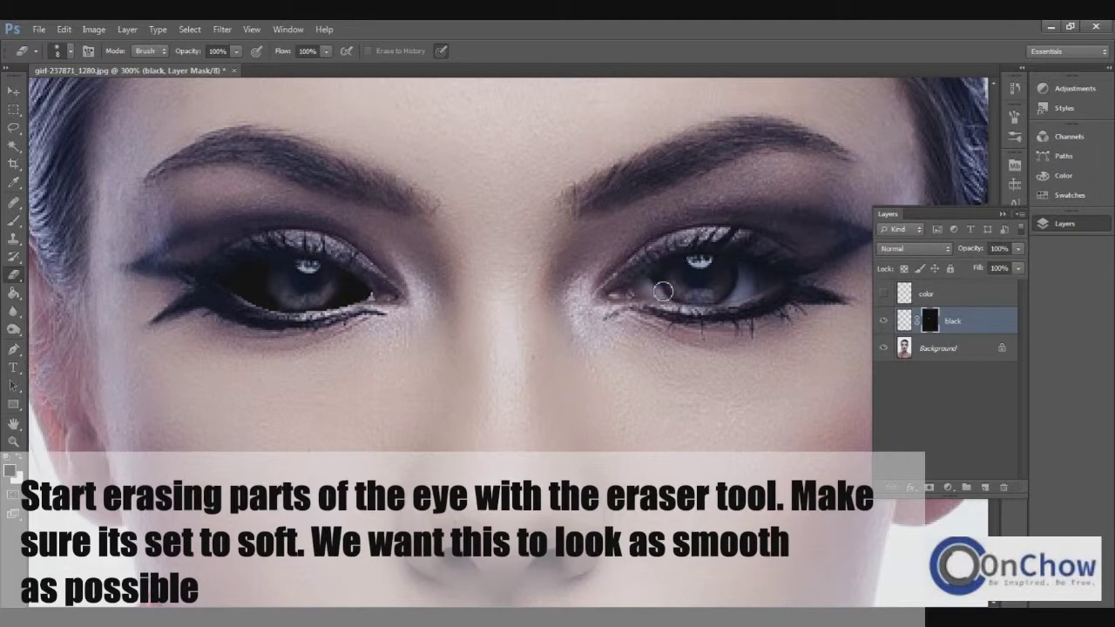
mouse_move(652, 284)
left_mouse_down()
mouse_move(635, 296)
mouse_move(722, 320)
mouse_move(740, 309)
mouse_move(746, 267)
mouse_move(732, 310)
mouse_move(758, 279)
mouse_move(762, 297)
mouse_move(764, 279)
mouse_move(742, 256)
mouse_move(745, 280)
mouse_move(728, 309)
mouse_move(751, 271)
mouse_move(765, 299)
mouse_move(715, 319)
mouse_move(662, 299)
mouse_move(655, 273)
left_mouse_up()
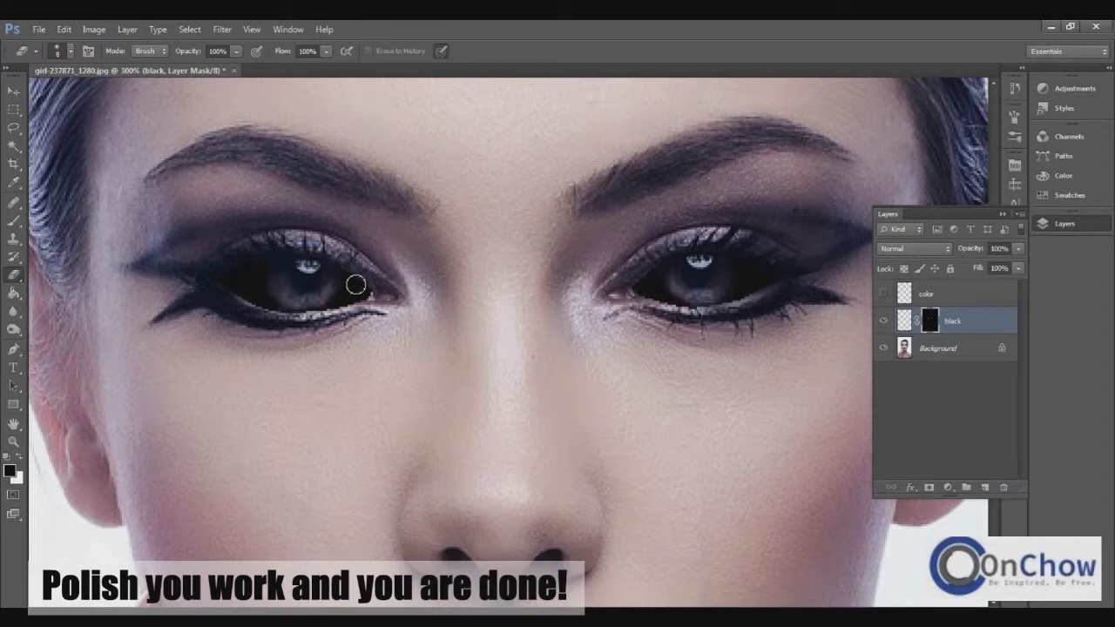
mouse_move(355, 285)
left_mouse_down()
mouse_move(373, 286)
mouse_move(385, 329)
left_mouse_up()
Step: Show the color layer again and undo a trial Saturation blend mode on the black layer
left_click(883, 294)
left_click(945, 251)
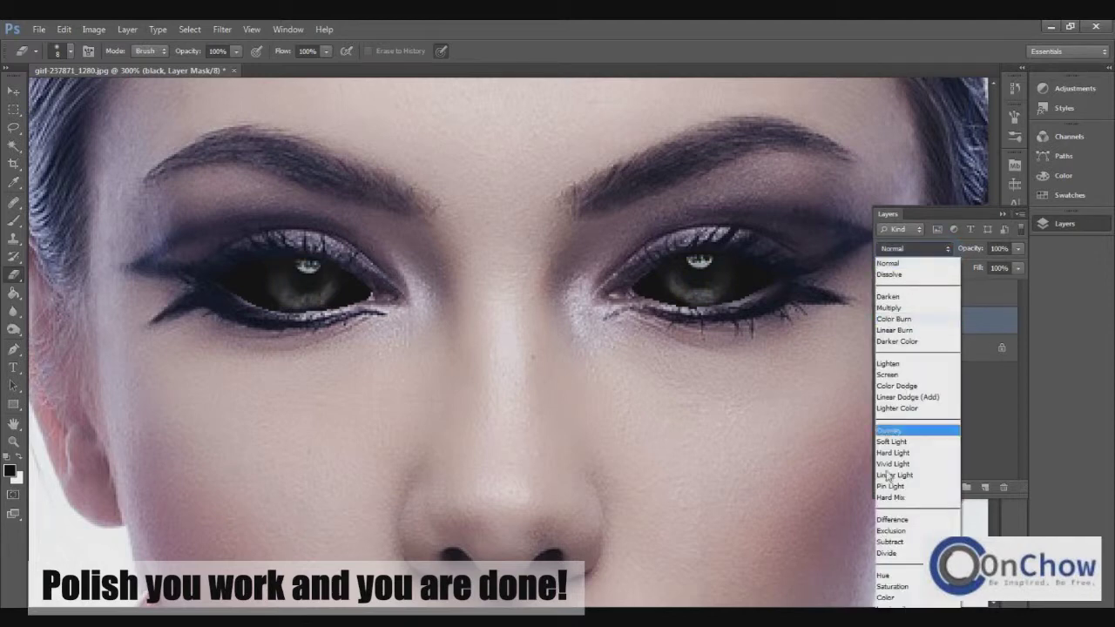
left_click(897, 593)
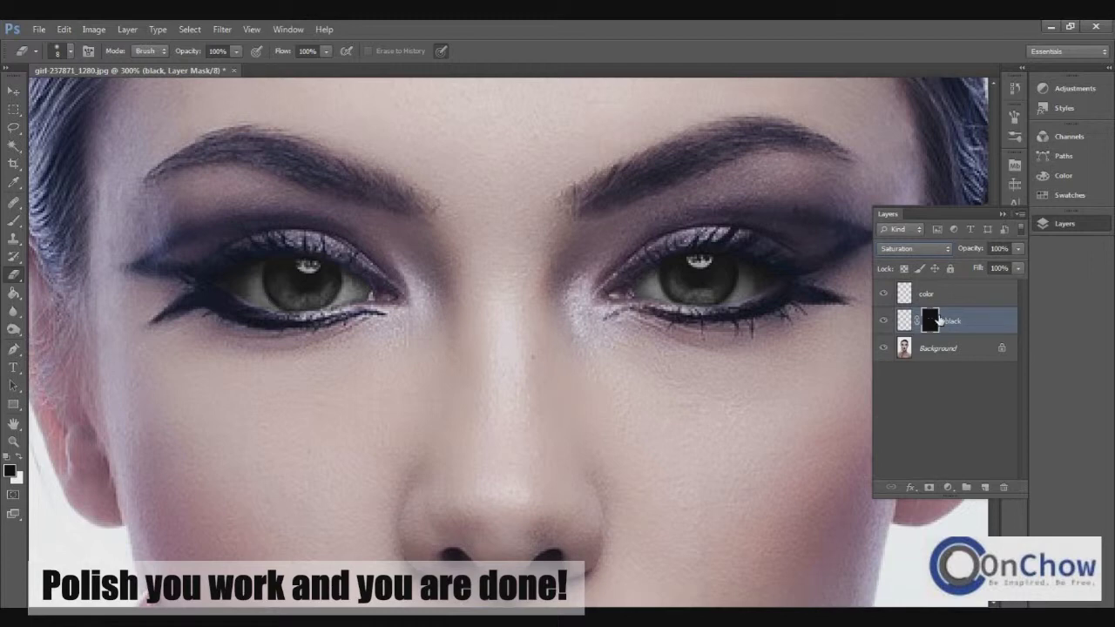
key("ctrl+z")
Step: Set the color layer's blend mode to Color after trying Hue, then check the eyes zoomed in
left_click(946, 289)
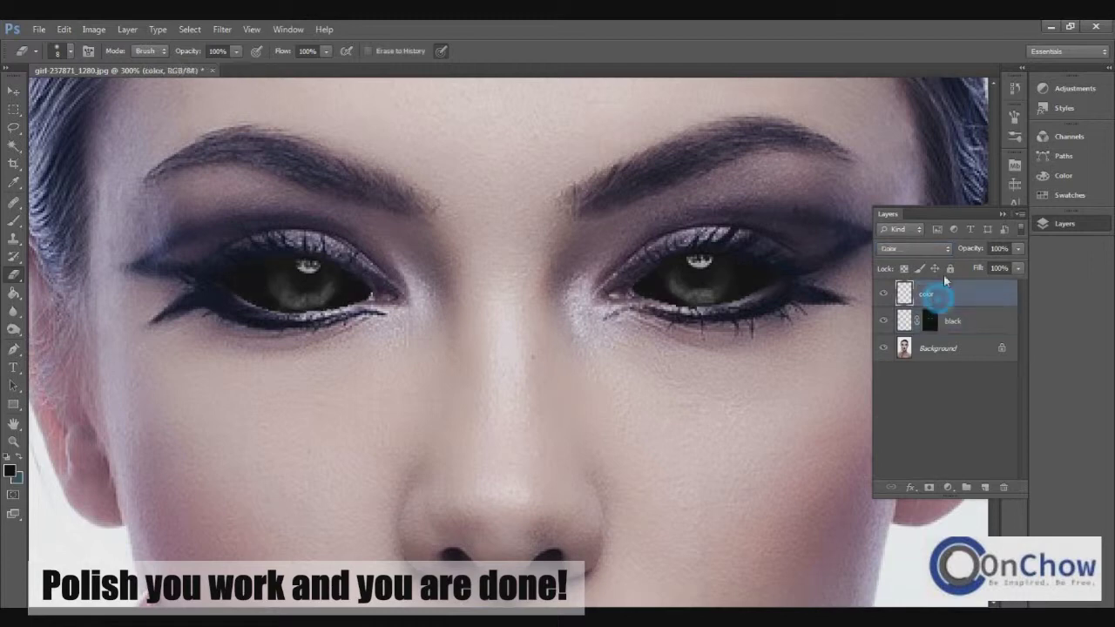
left_click(945, 249)
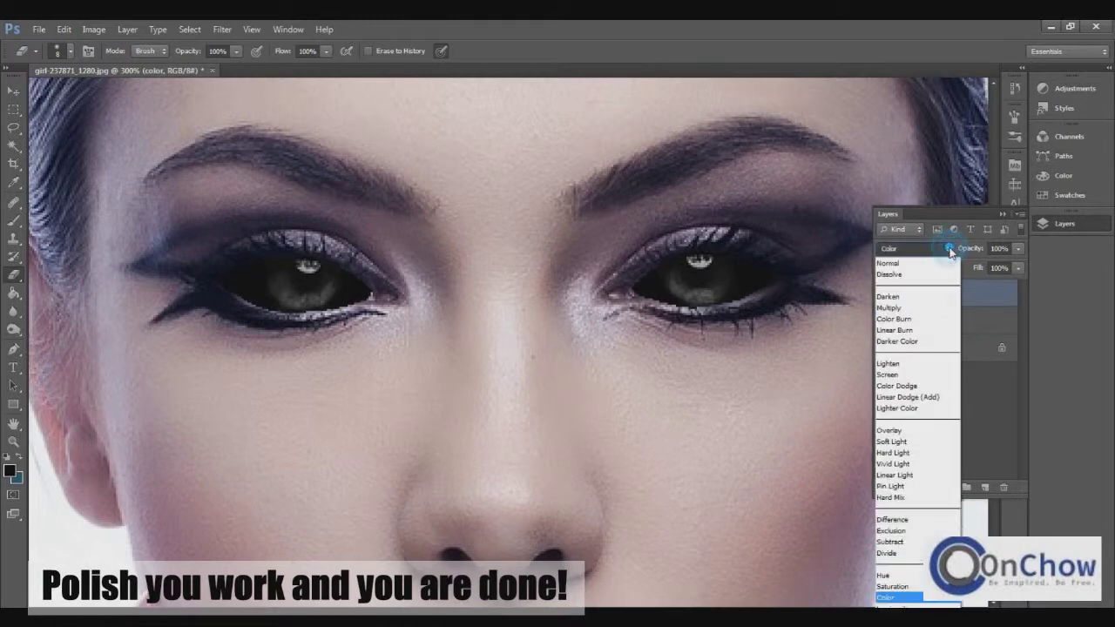
left_click(911, 576)
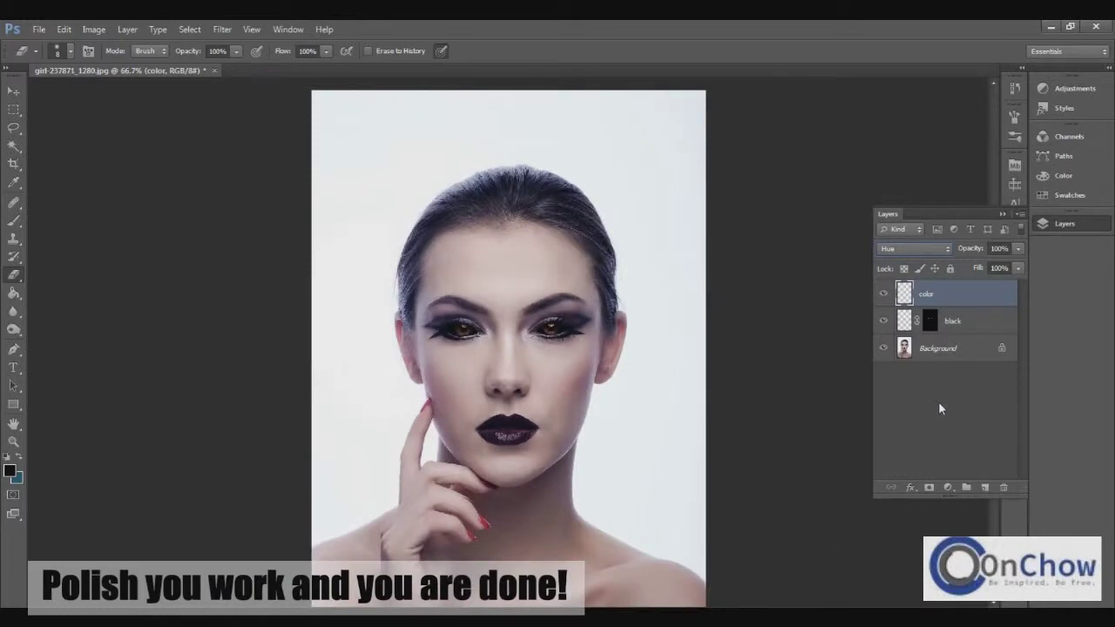
left_click(947, 250)
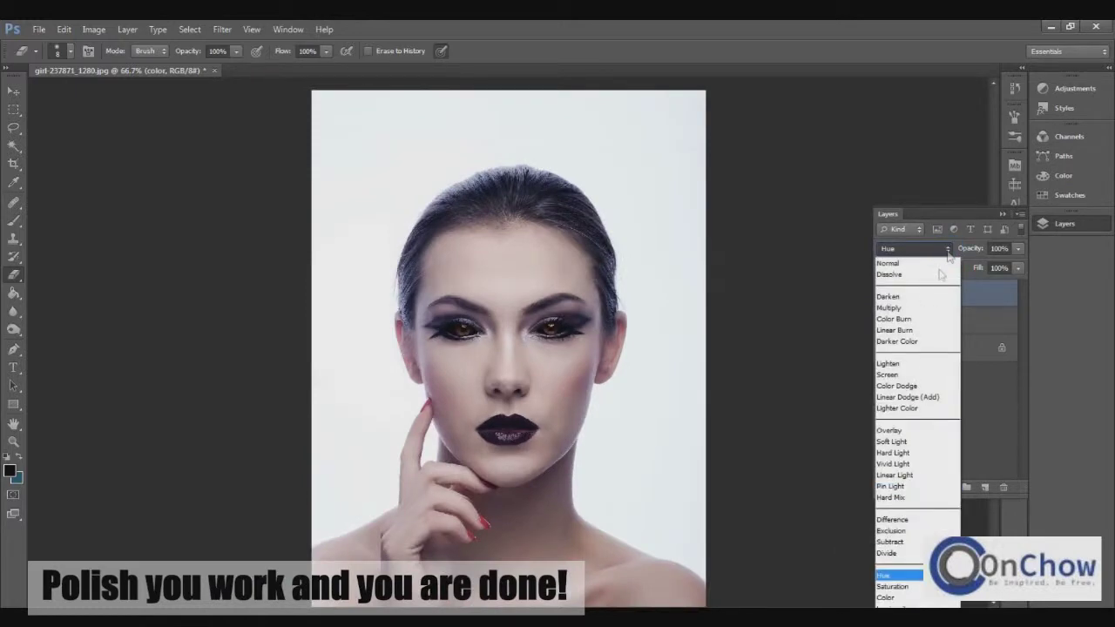
left_click(893, 596)
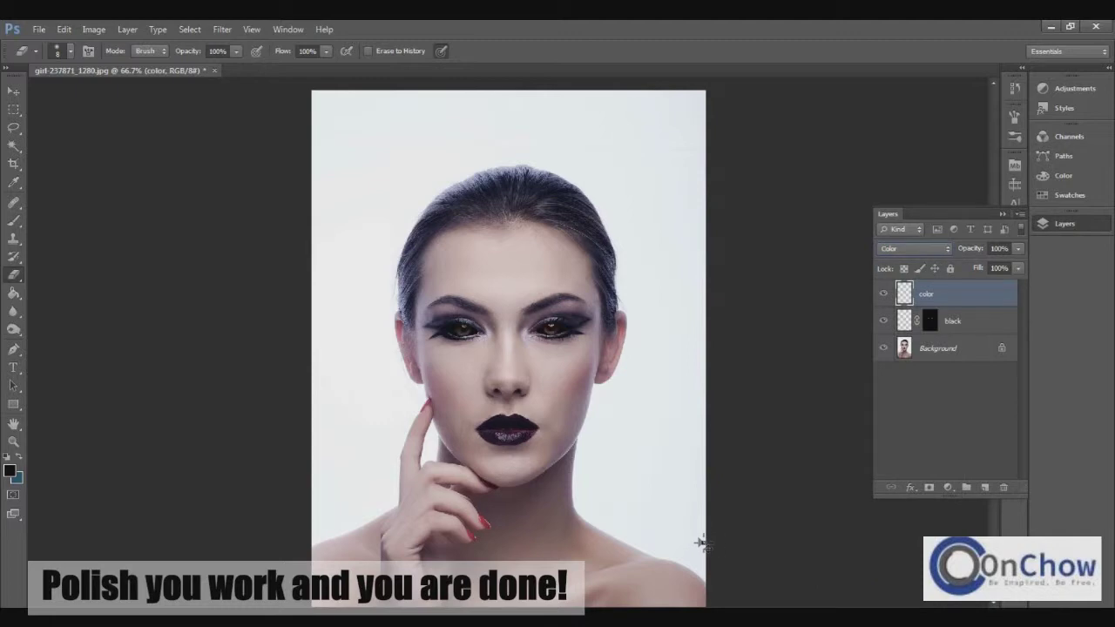
key("ctrl+plus")
key("ctrl+plus")
key("ctrl+plus")
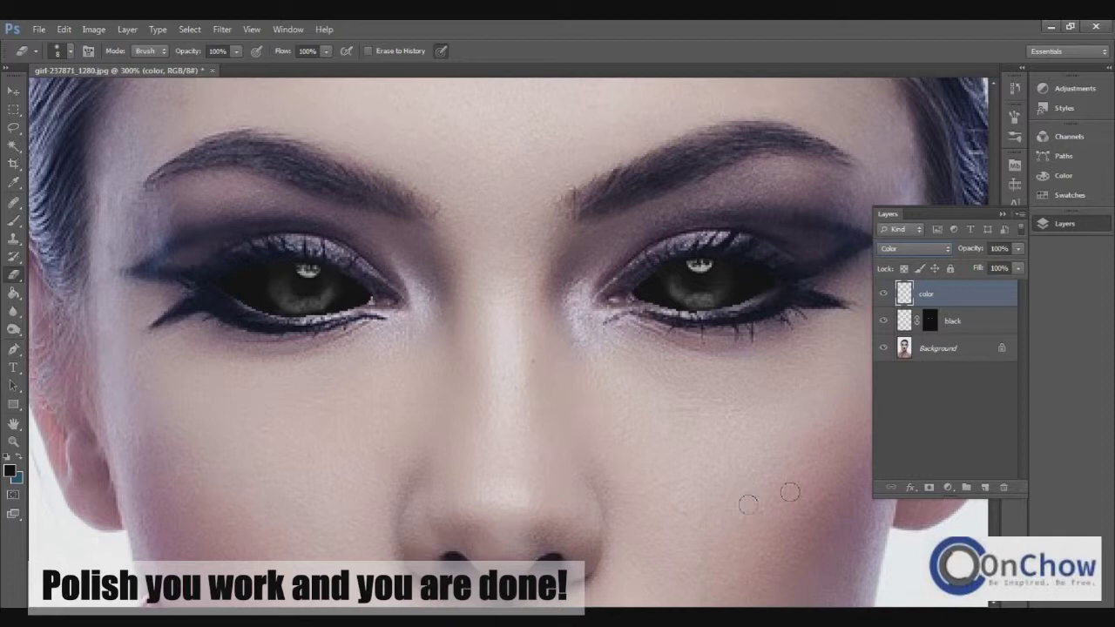
key("ctrl+0")
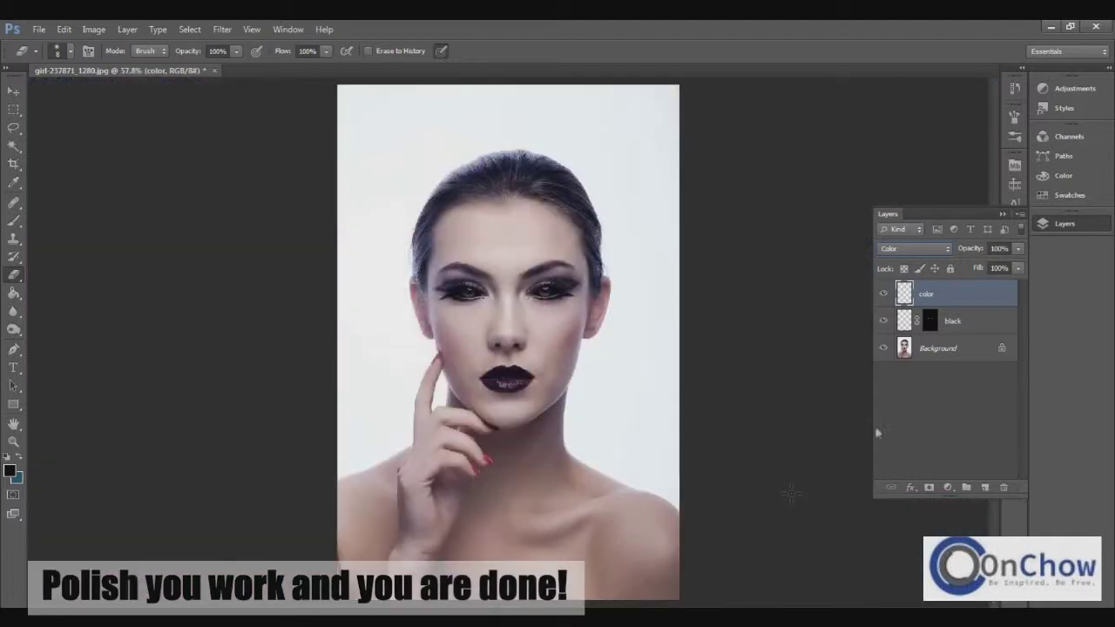